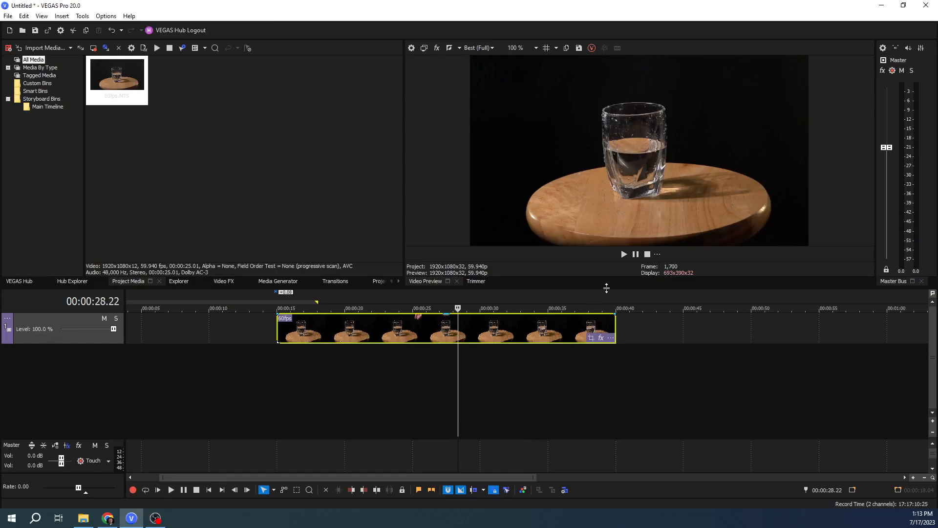
# Set a short loop region around the splash in the glass, from 00:00:32.56 to 00:00:33.07
pyautogui.moveTo(617, 298); pyautogui.dragTo(277, 298)
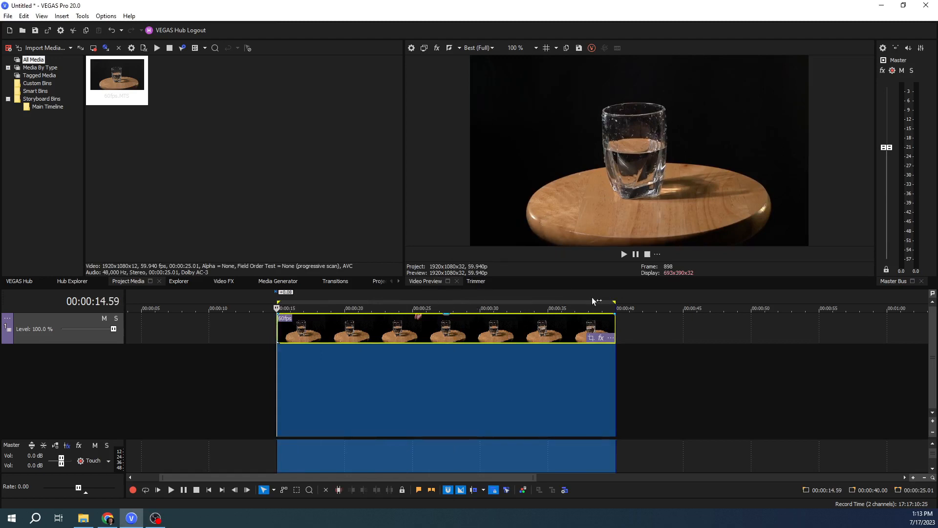
pyautogui.click(594, 337)
pyautogui.scroll(3, 581, 312)
pyautogui.moveTo(409, 299); pyautogui.dragTo(436, 299)
pyautogui.moveTo(319, 299)
pyautogui.mouseDown()
pyautogui.moveTo(362, 298)
pyautogui.moveTo(316, 301)
pyautogui.mouseUp()
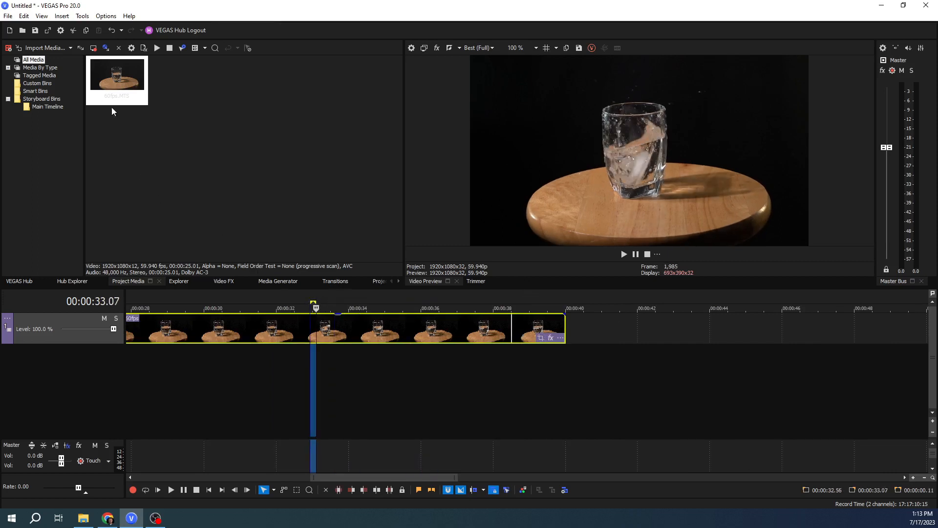
pyautogui.scroll(3, 301, 326)
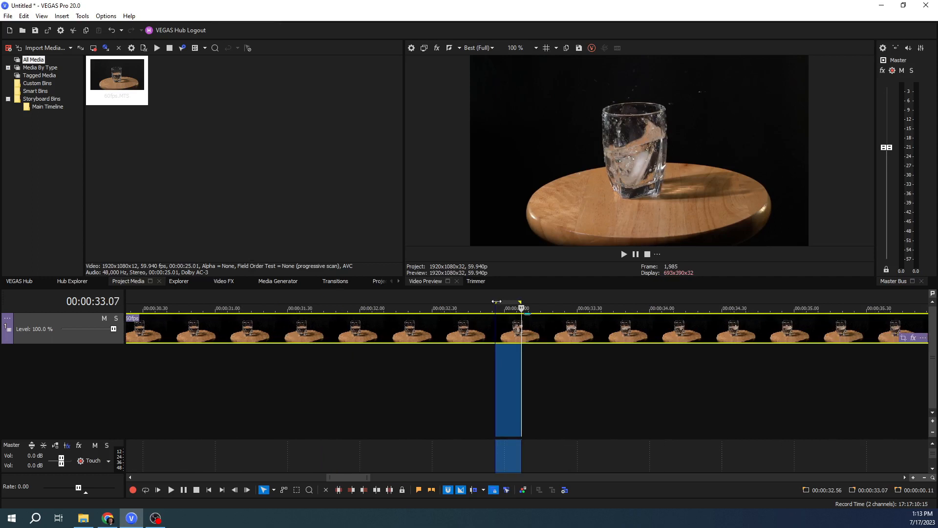
# Start a render with the Image Sequence format and the PNG template, and review that template's custom settings
pyautogui.click(8, 16)
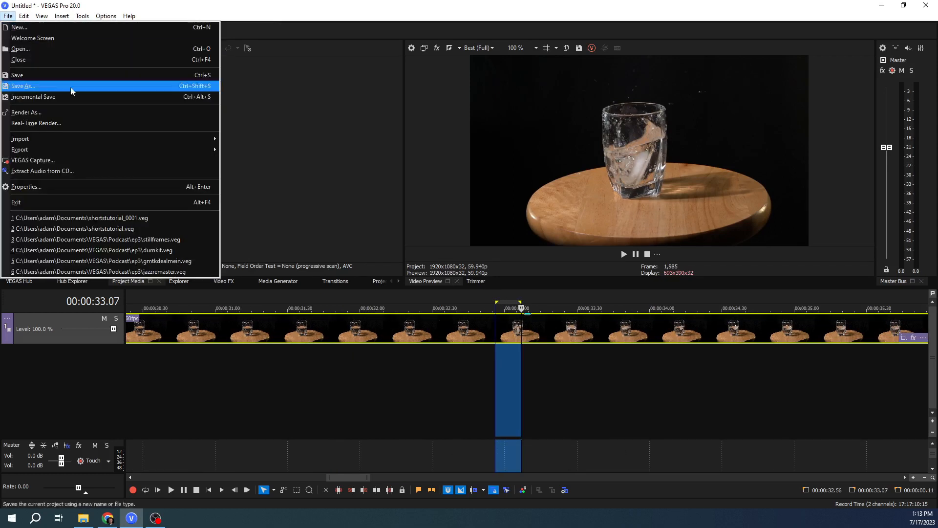
pyautogui.click(55, 115)
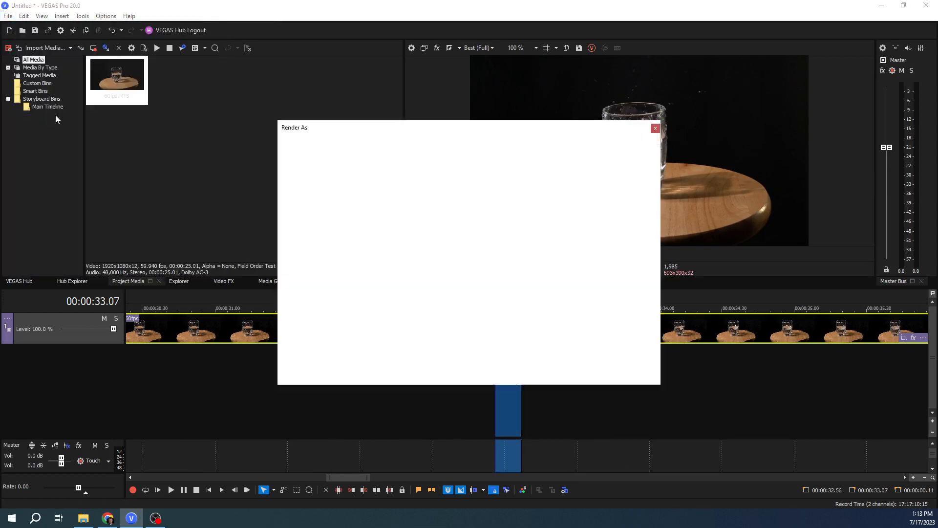
pyautogui.click(313, 169)
pyautogui.click(313, 177)
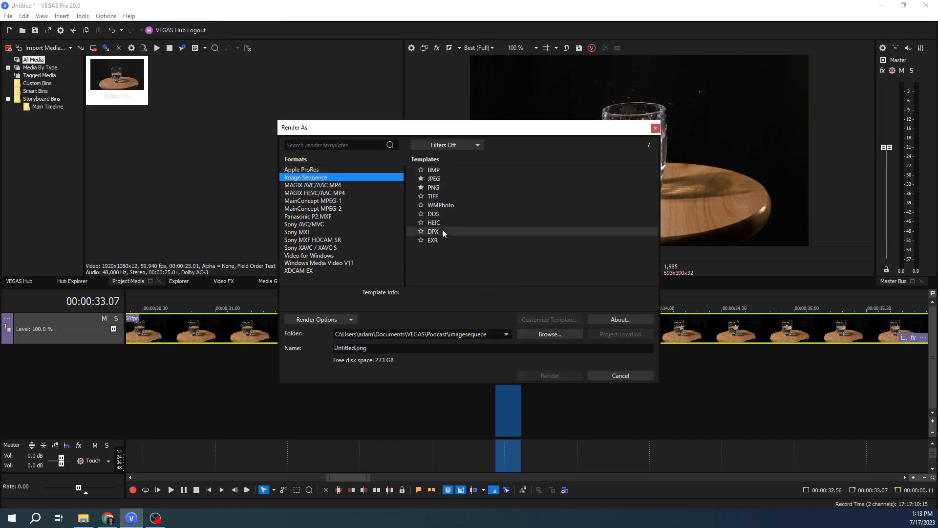
pyautogui.click(444, 186)
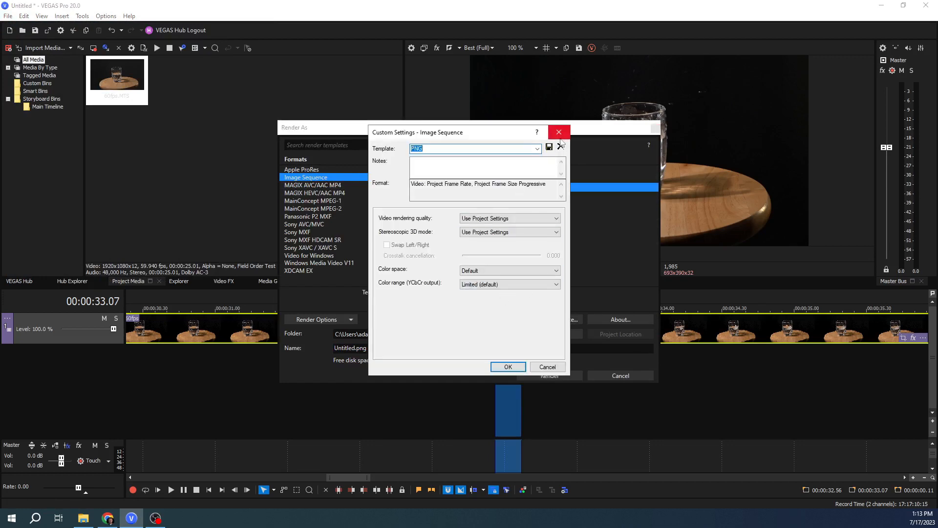
pyautogui.click(559, 132)
# Try the JPEG and TIFF image sequence templates and return to PNG
pyautogui.click(448, 178)
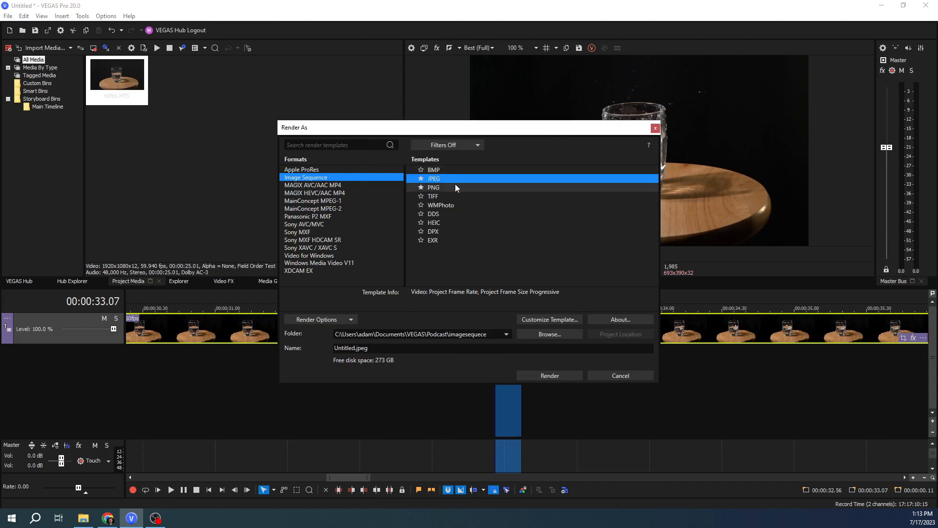
pyautogui.click(448, 196)
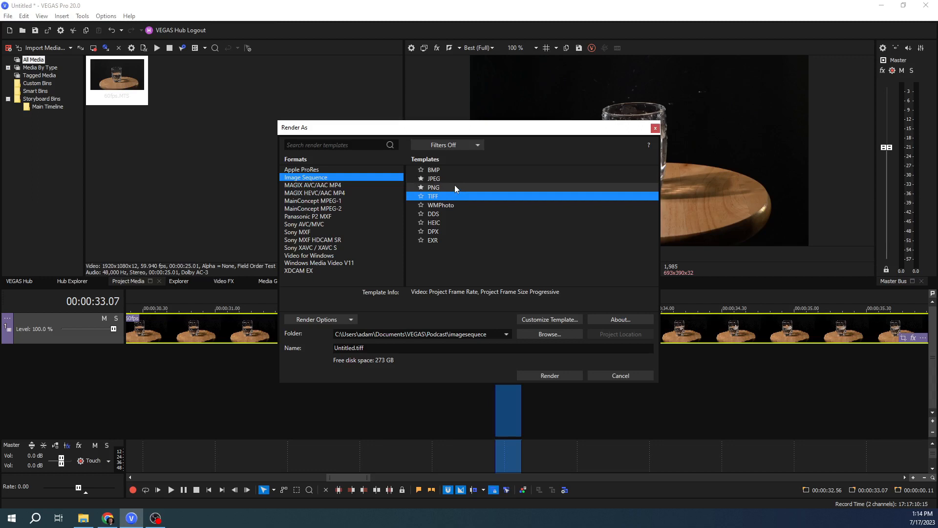
pyautogui.click(437, 189)
pyautogui.click(450, 194)
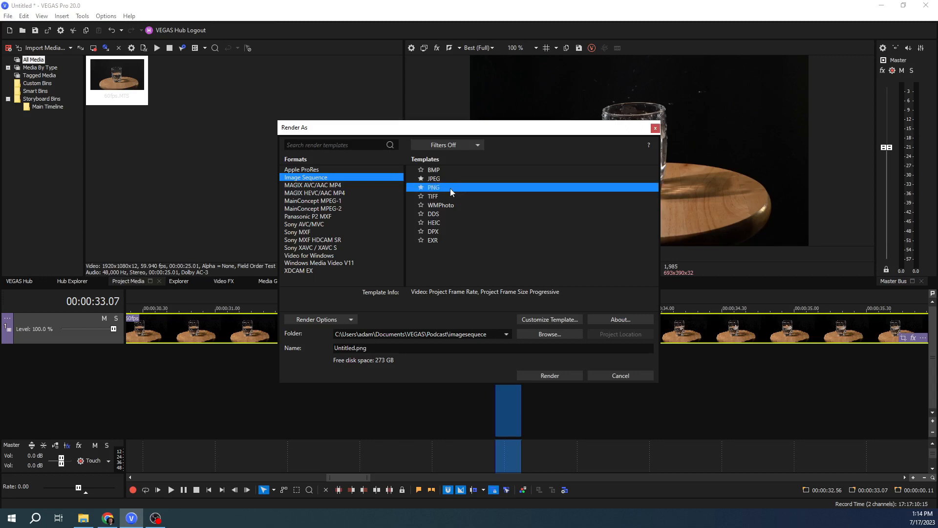
pyautogui.click(456, 189)
# Check that only the loop region is rendered, and render the Untitled.png sequence to the imagesequece folder
pyautogui.click(352, 318)
pyautogui.click(353, 318)
pyautogui.click(352, 321)
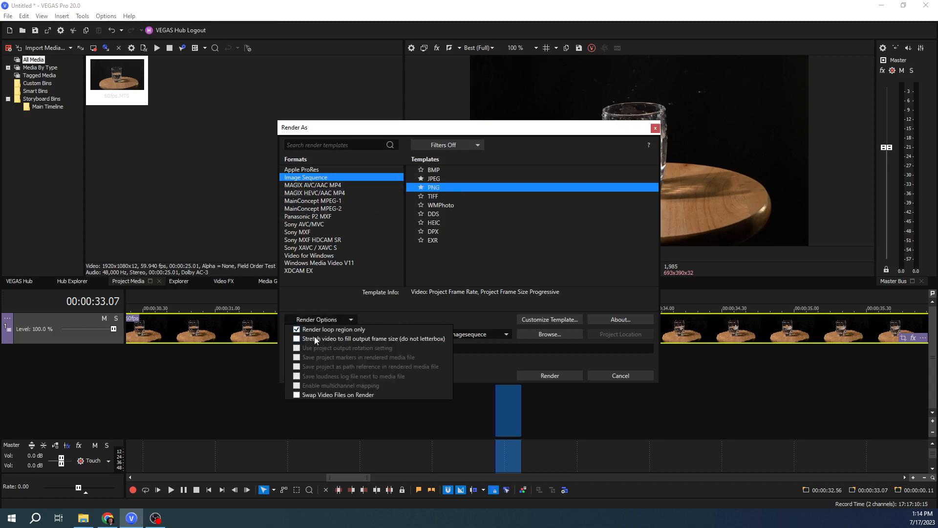
pyautogui.click(382, 317)
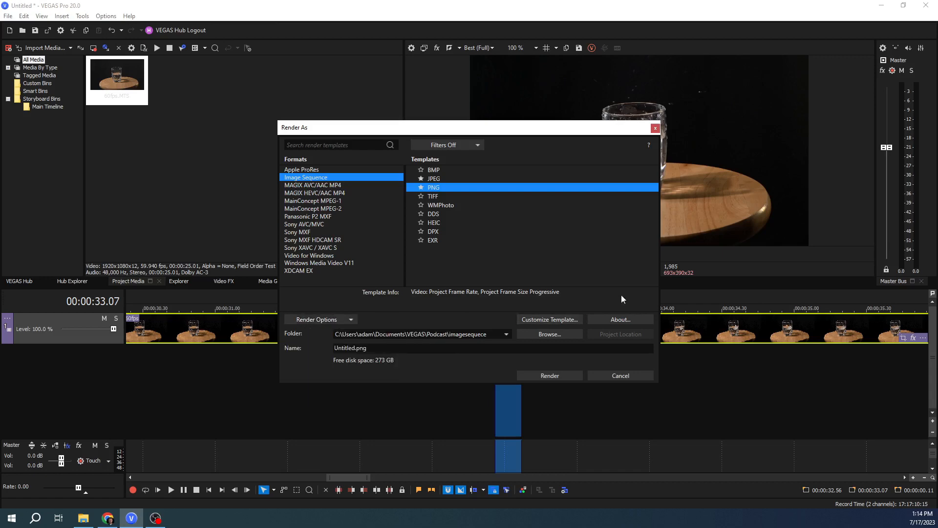
pyautogui.moveTo(511, 132); pyautogui.dragTo(344, 132)
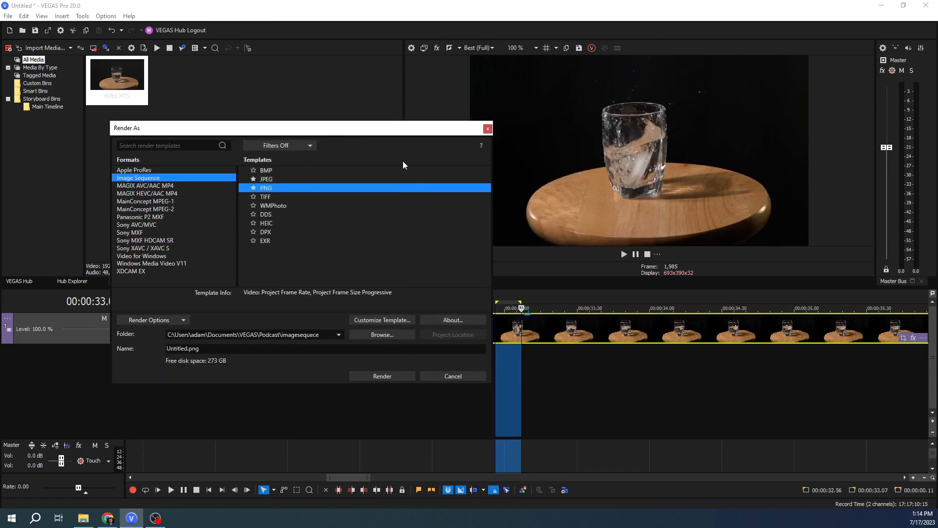
pyautogui.moveTo(401, 130); pyautogui.dragTo(533, 126)
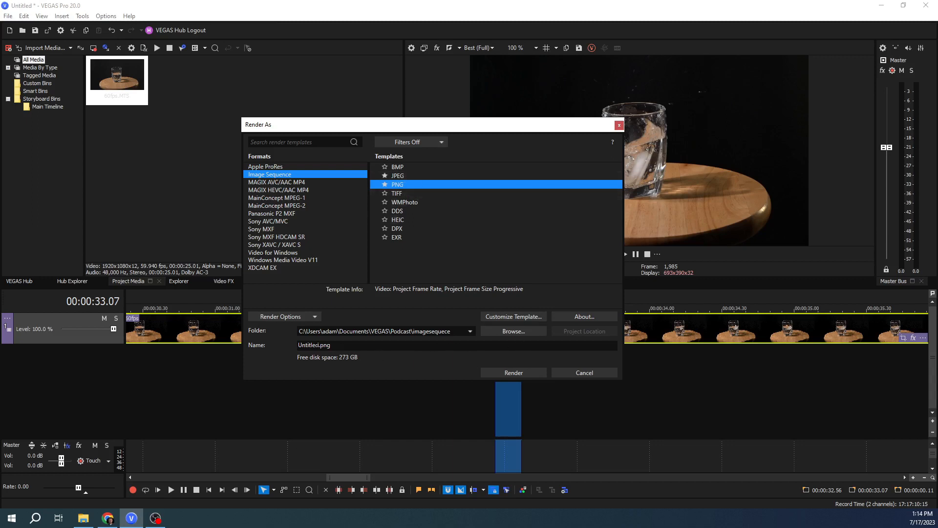
pyautogui.click(512, 374)
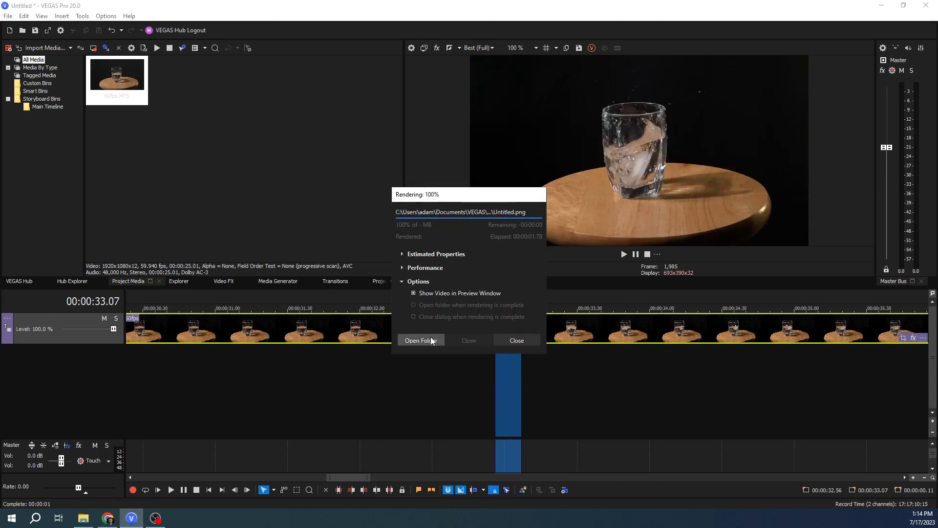
# Open the render's output folder and view the last exported frame, Untitled_000010.png
pyautogui.click(422, 340)
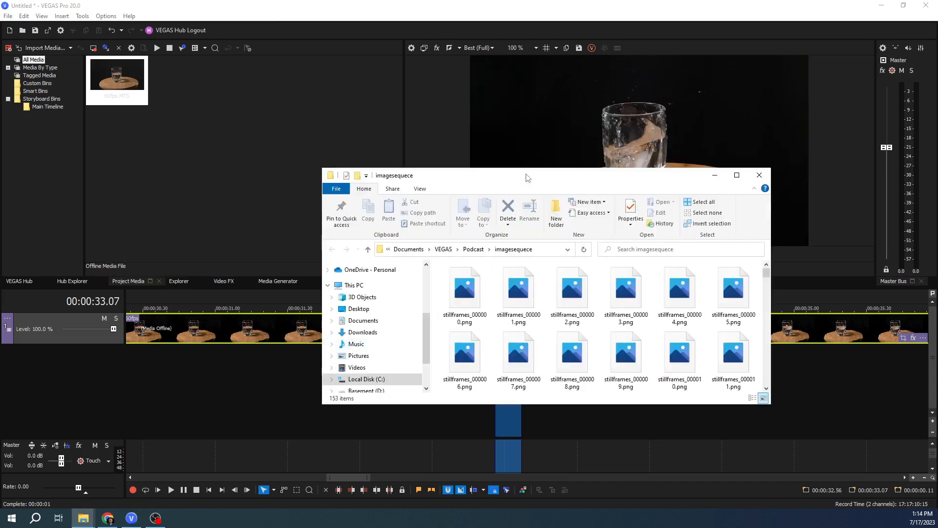
pyautogui.scroll(-15, 490, 279)
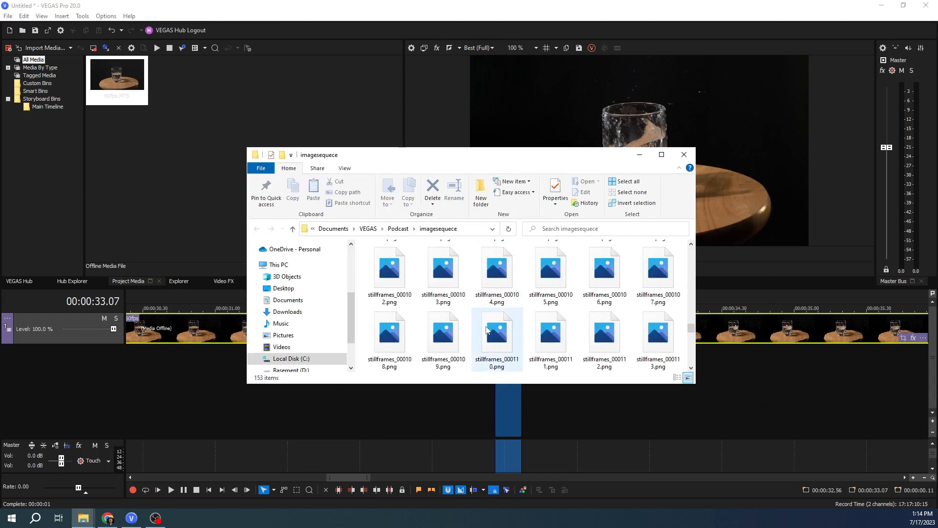
pyautogui.scroll(-3, 486, 335)
pyautogui.doubleClick(486, 335)
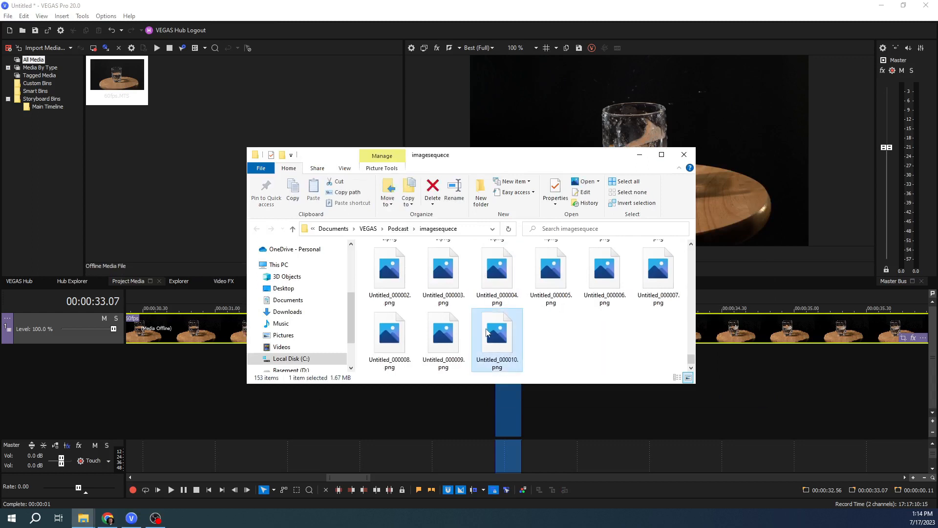
# Page back and forth through the exported PNG frames, and close the image viewer, the folder and the render progress dialog
pyautogui.click(218, 221)
pyautogui.click(218, 221)
pyautogui.click(218, 221)
pyautogui.click(218, 221)
pyautogui.click(218, 221)
pyautogui.click(218, 221)
pyautogui.click(218, 220)
pyautogui.click(218, 221)
pyautogui.click(218, 221)
pyautogui.click(218, 221)
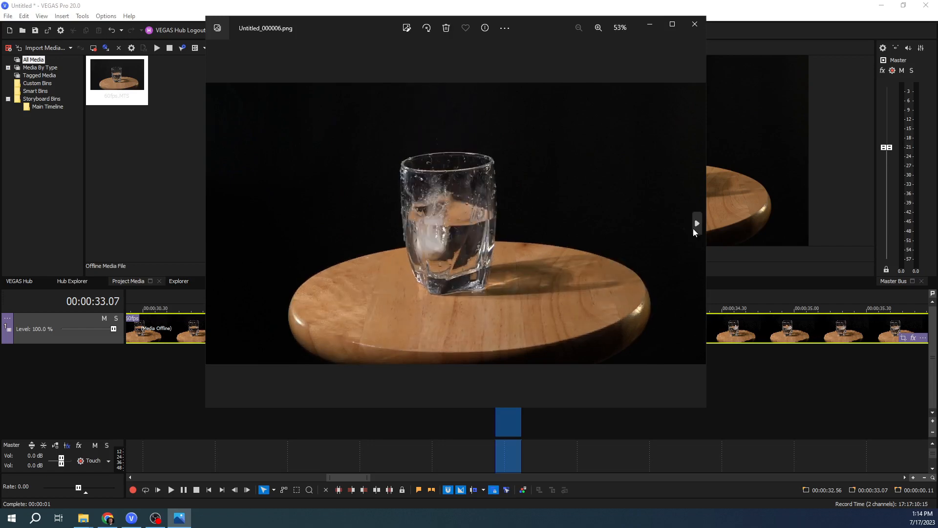
pyautogui.click(693, 229)
pyautogui.click(693, 228)
pyautogui.click(693, 228)
pyautogui.click(691, 227)
pyautogui.click(685, 29)
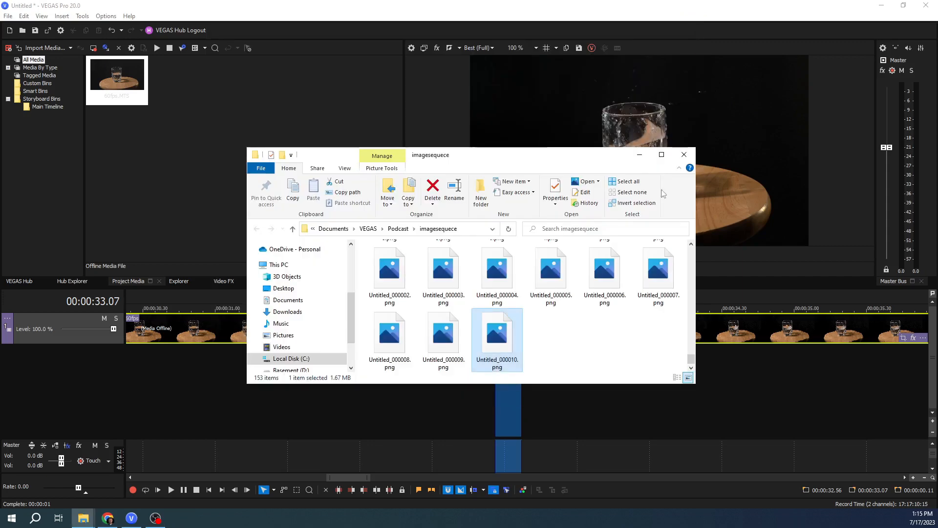
pyautogui.click(686, 155)
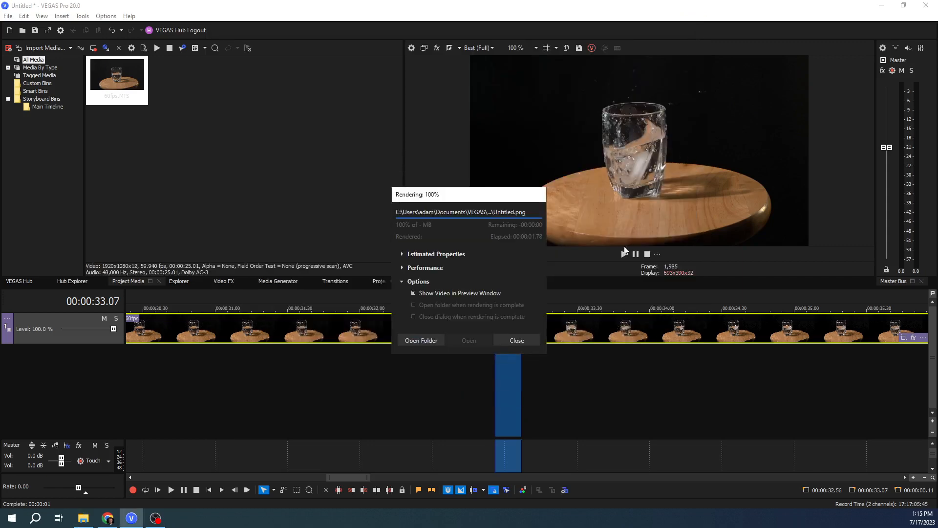
pyautogui.click(521, 338)
# Position the playhead frame by frame on the splash moment in the clip, at 00:00:33.06
pyautogui.scroll(-2, 537, 331)
pyautogui.click(545, 333)
pyautogui.scroll(-1, 567, 329)
pyautogui.scroll(-1, 570, 333)
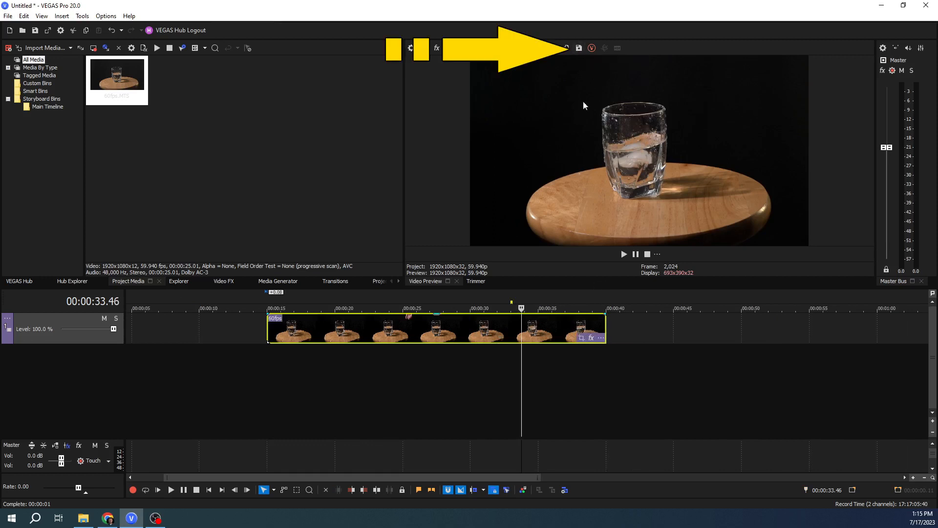
pyautogui.click(501, 334)
pyautogui.scroll(3, 501, 331)
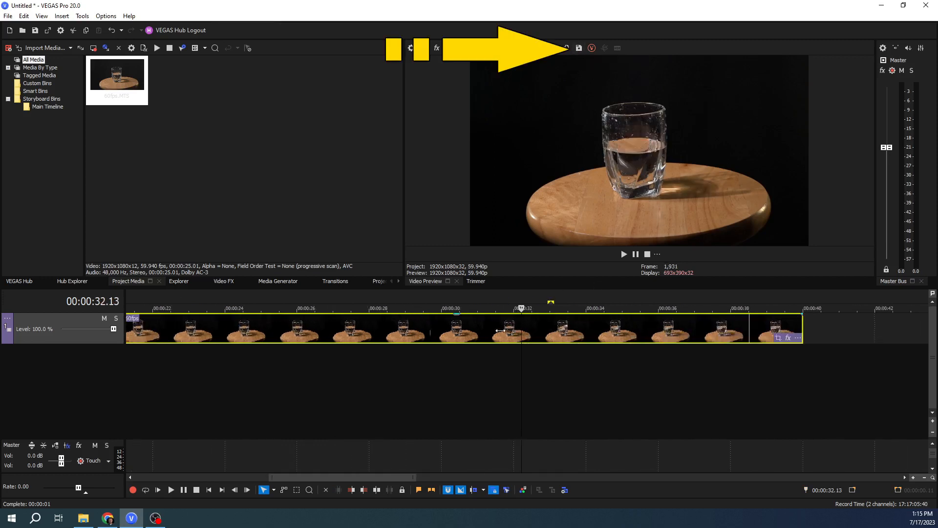
pyautogui.press('Right')
pyautogui.press('Right')
pyautogui.press('Right')
pyautogui.press('Right')
pyautogui.press('Right')
pyautogui.press('Right')
pyautogui.press('Right')
pyautogui.press('Right')
pyautogui.press('Right')
pyautogui.press('Right')
pyautogui.press('Right')
pyautogui.press('Right')
pyautogui.press('Right')
pyautogui.press('Right')
pyautogui.press('Right')
pyautogui.press('Right')
pyautogui.press('Right')
pyautogui.press('Right')
pyautogui.press('Right')
pyautogui.press('Right')
pyautogui.press('Right')
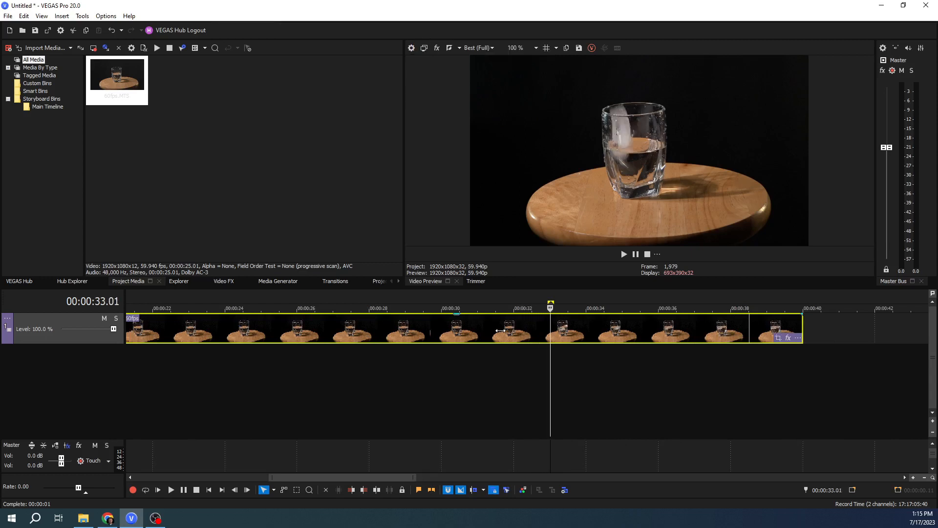
pyautogui.press('Right')
pyautogui.press('Right')
pyautogui.press('Right')
pyautogui.press('Right')
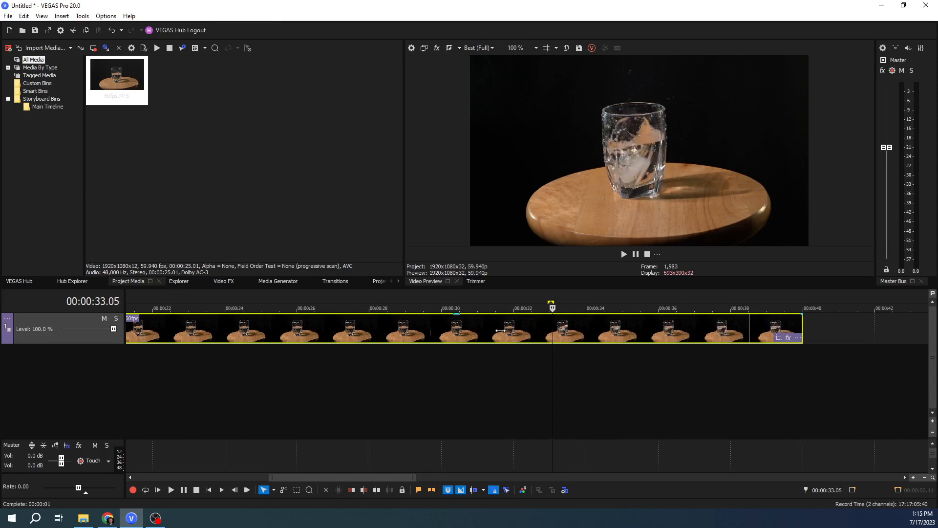
pyautogui.press('Right')
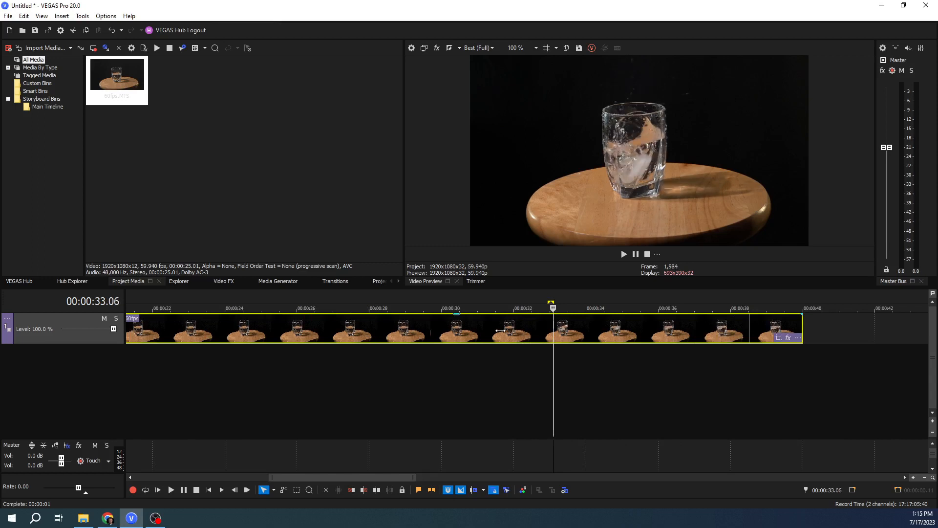
pyautogui.press('Left')
pyautogui.press('Right')
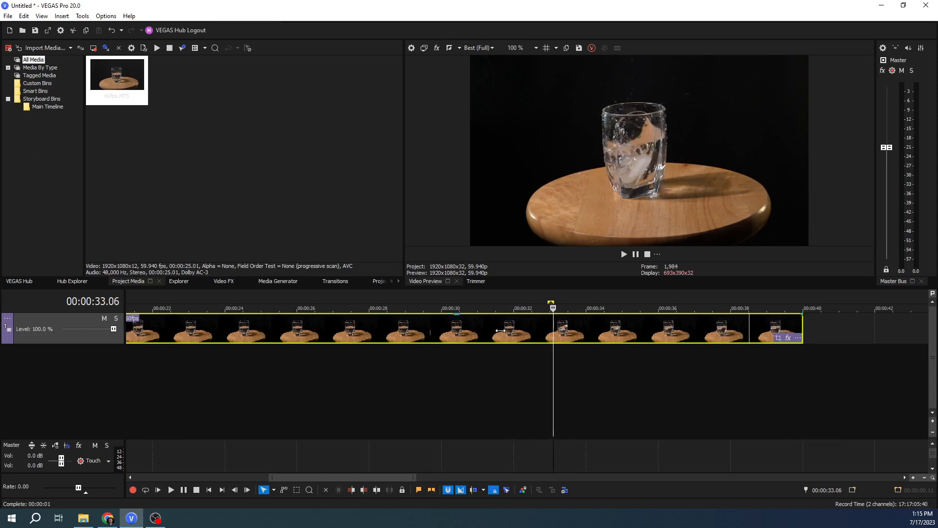
# Save a snapshot of the current preview frame as Image3.jpg in JPEG format
pyautogui.click(578, 49)
pyautogui.click(511, 317)
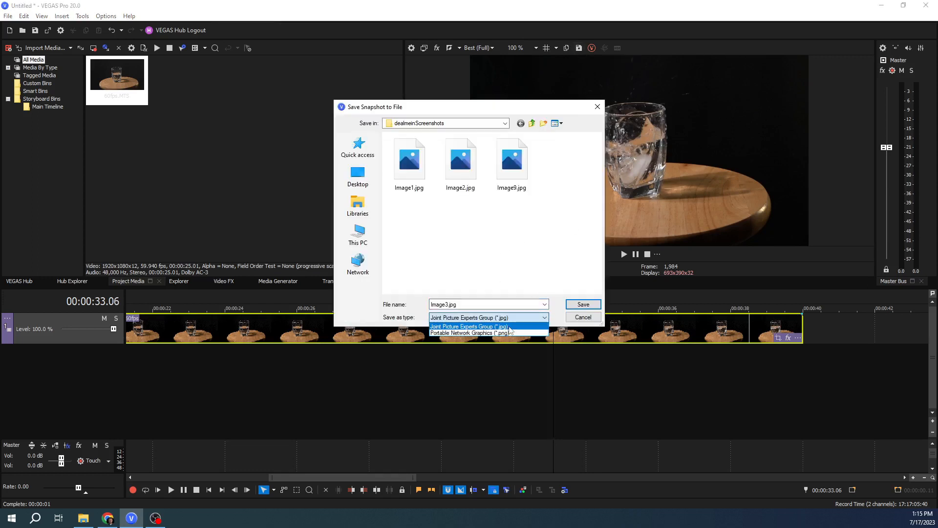
pyautogui.click(510, 327)
pyautogui.click(571, 305)
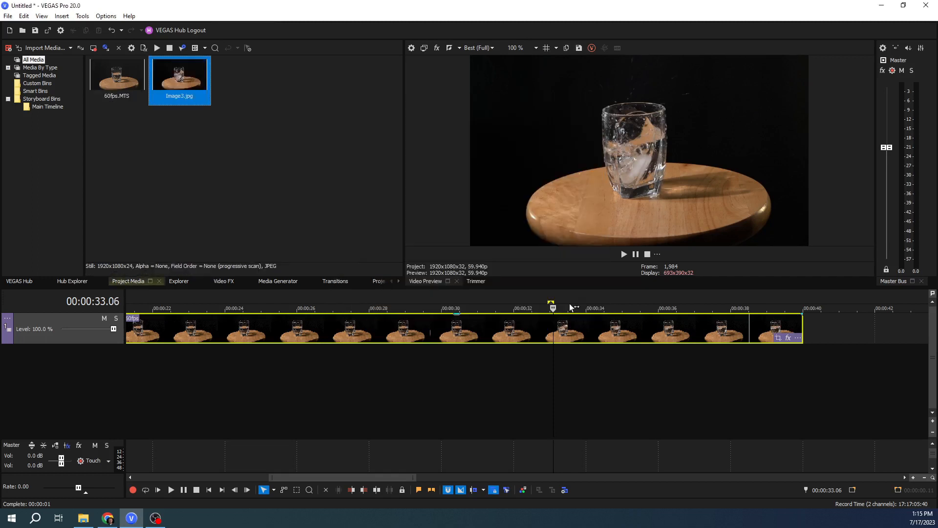
# Split the clip at 00:00:33.06 and move its second part about 6 seconds later to open a gap
pyautogui.click(553, 323)
pyautogui.press('Right')
pyautogui.press('Right')
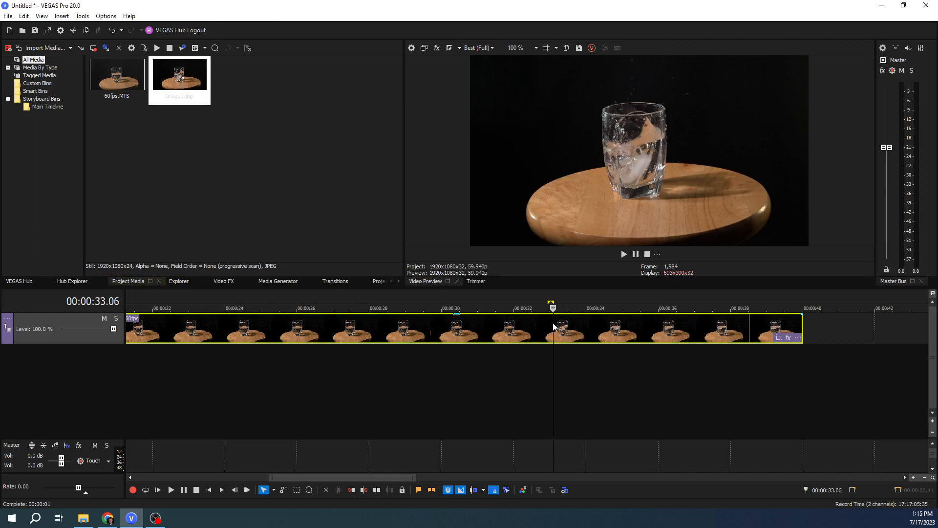
pyautogui.press('Left')
pyautogui.press('s')
pyautogui.moveTo(555, 327); pyautogui.dragTo(785, 332)
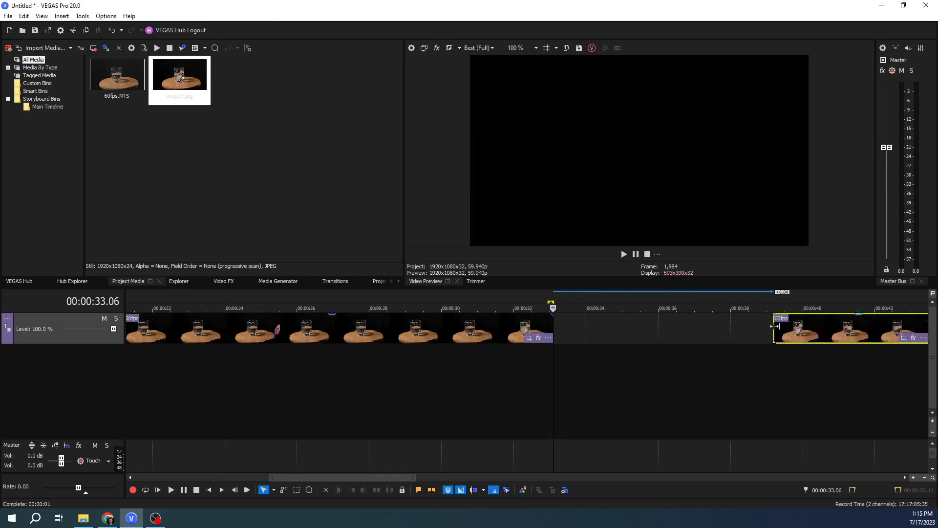
# Place the Image3.jpg snapshot on the video track to fill the gap between the two clip parts
pyautogui.click(182, 78)
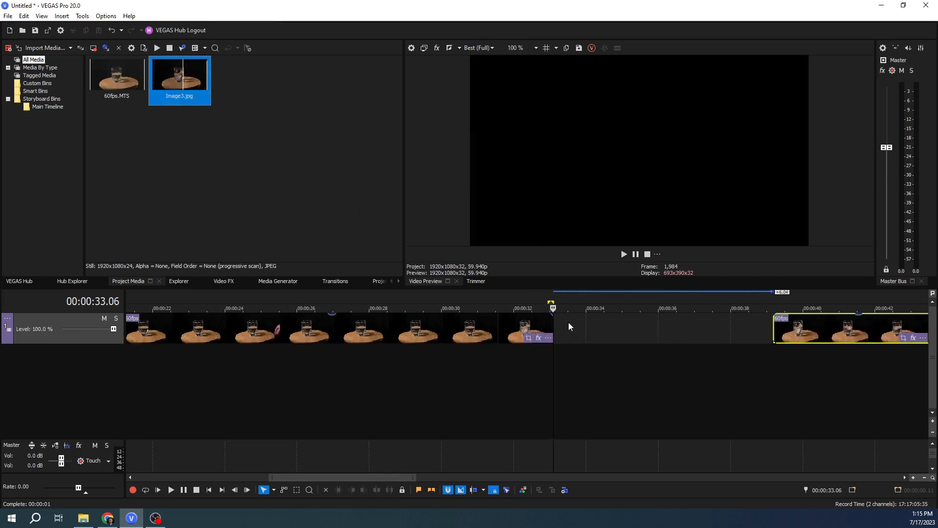
pyautogui.moveTo(177, 103); pyautogui.dragTo(603, 329)
pyautogui.scroll(-4, 542, 322)
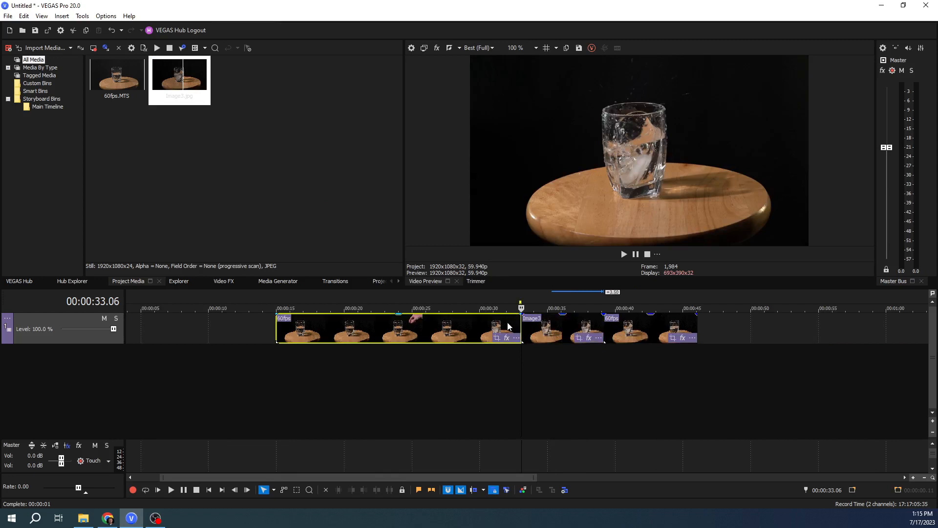
# Play the timeline from just before the split through the still image into the second clip part, and pause
pyautogui.click(508, 323)
pyautogui.press('space')
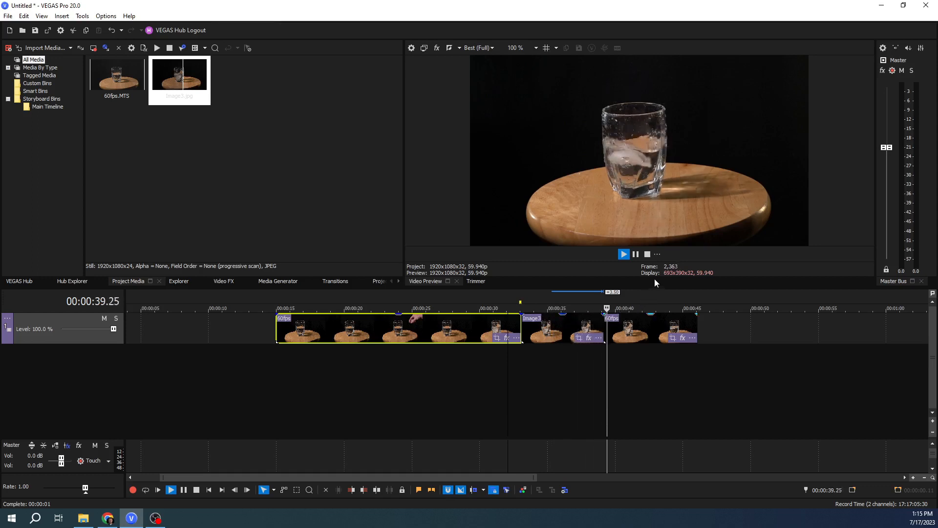
pyautogui.click(635, 254)
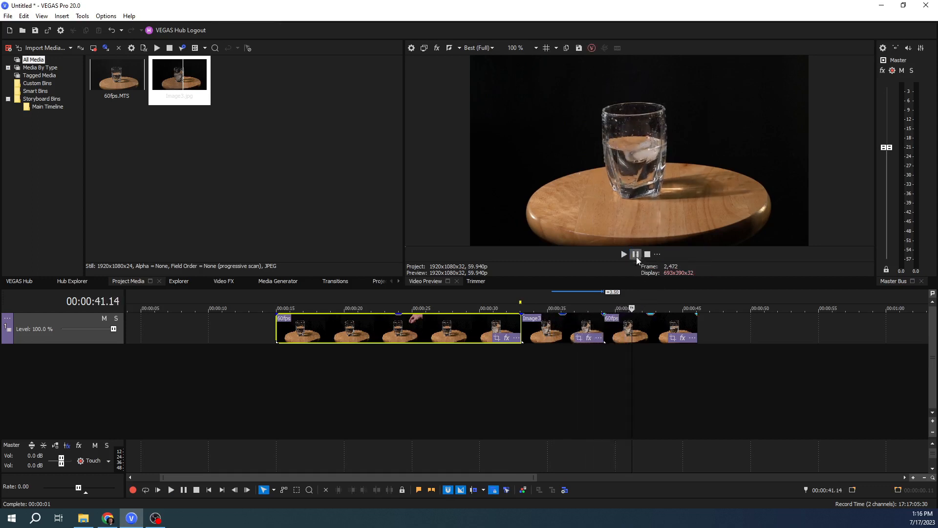
# Set the preview quality to Draft (Auto) with the playhead on the still image
pyautogui.click(549, 330)
pyautogui.scroll(-3, 544, 345)
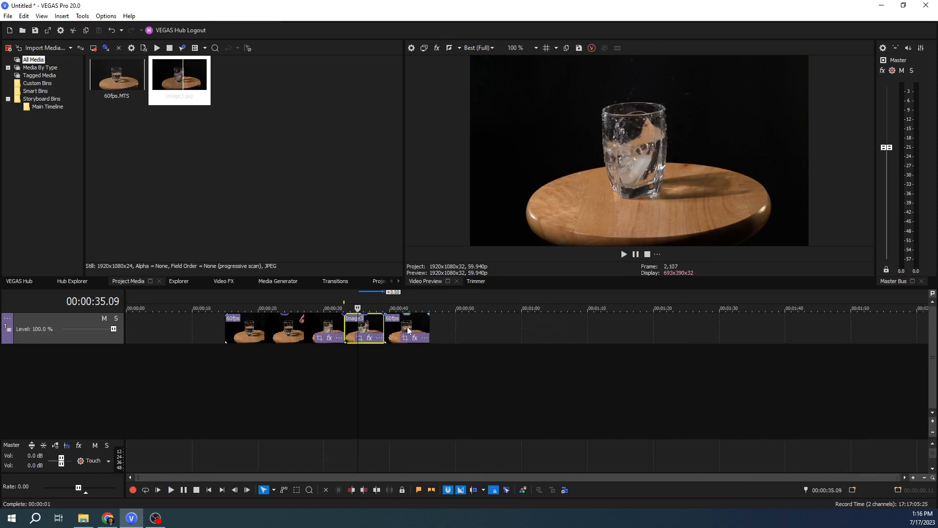
pyautogui.click(484, 47)
pyautogui.moveTo(489, 57)
pyautogui.click(531, 58)
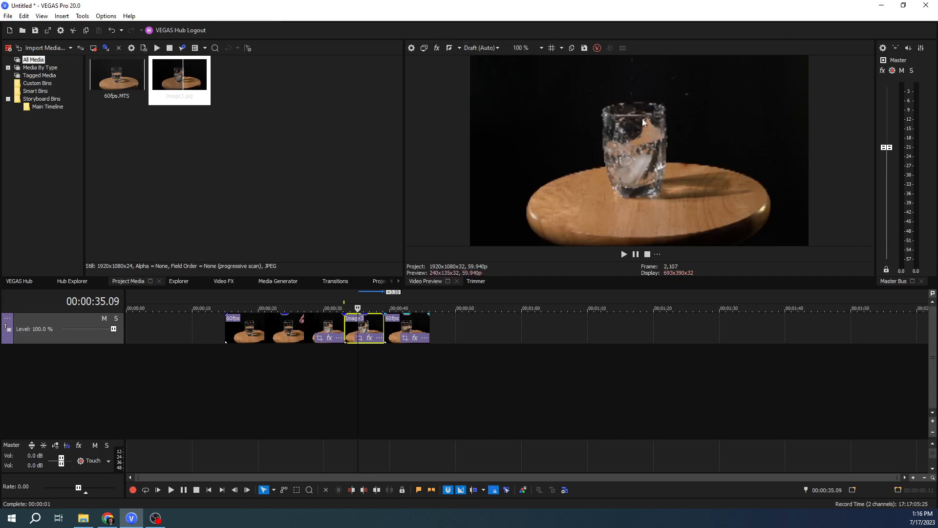
# Check the full-resolution rendering quality setting in the project properties
pyautogui.click(485, 47)
pyautogui.moveTo(508, 93)
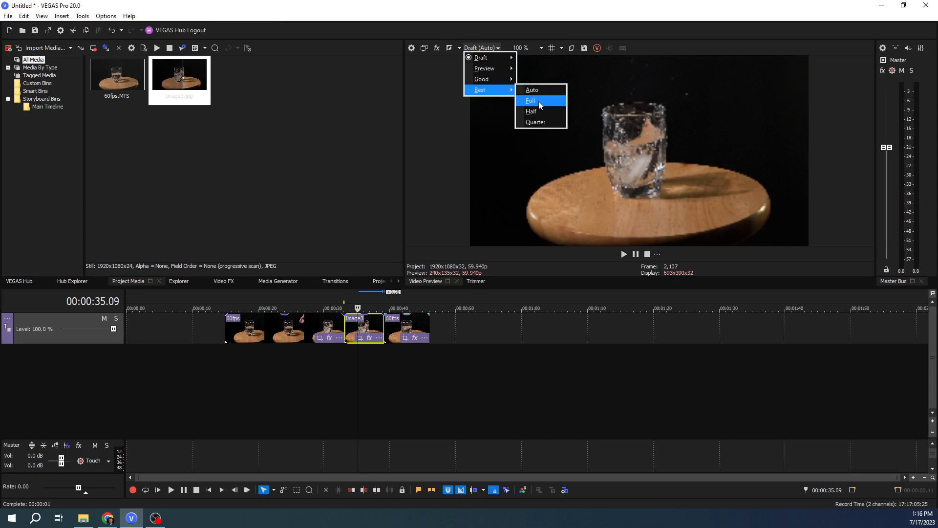
pyautogui.click(418, 47)
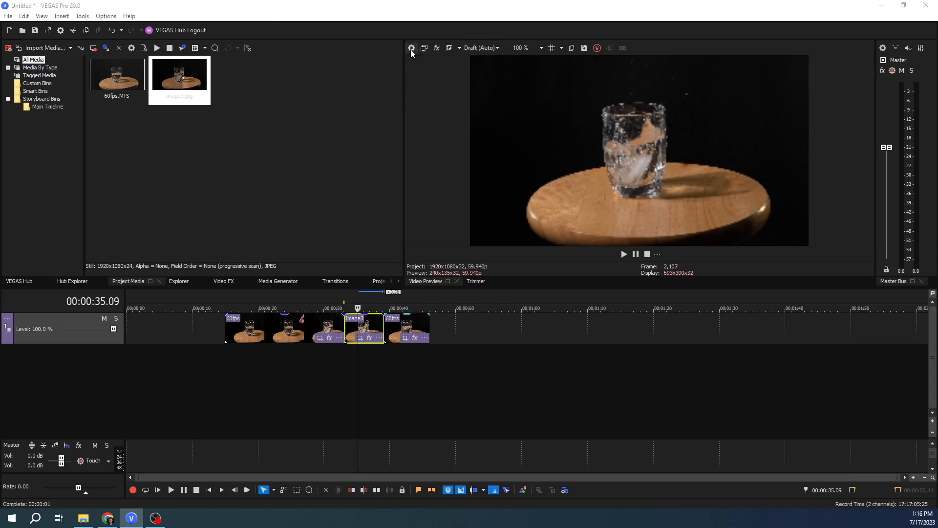
pyautogui.click(411, 48)
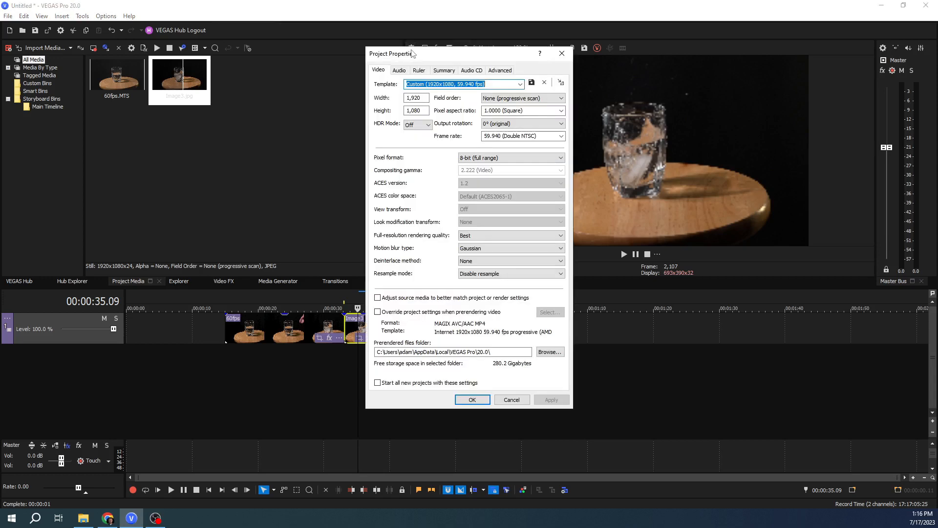
pyautogui.click(506, 236)
pyautogui.click(507, 240)
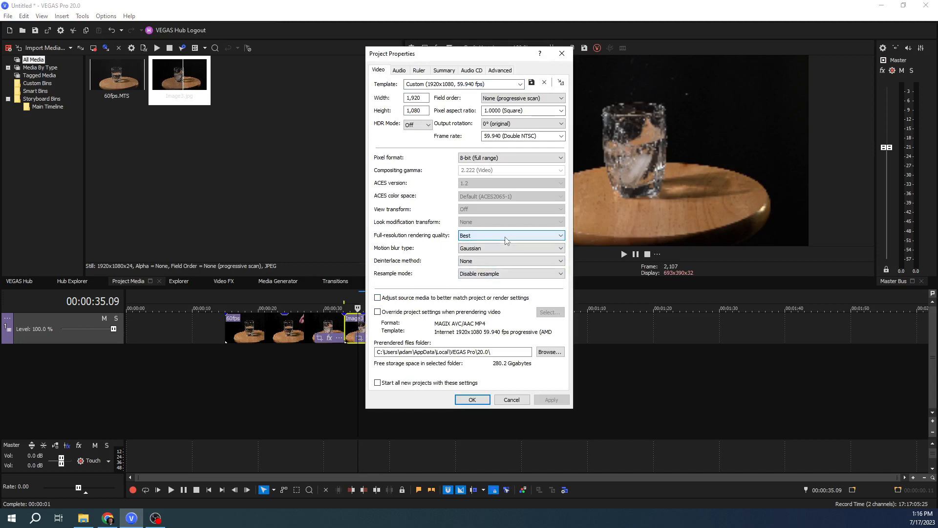
pyautogui.click(562, 53)
# Set the preview quality to Best (Auto)
pyautogui.click(481, 48)
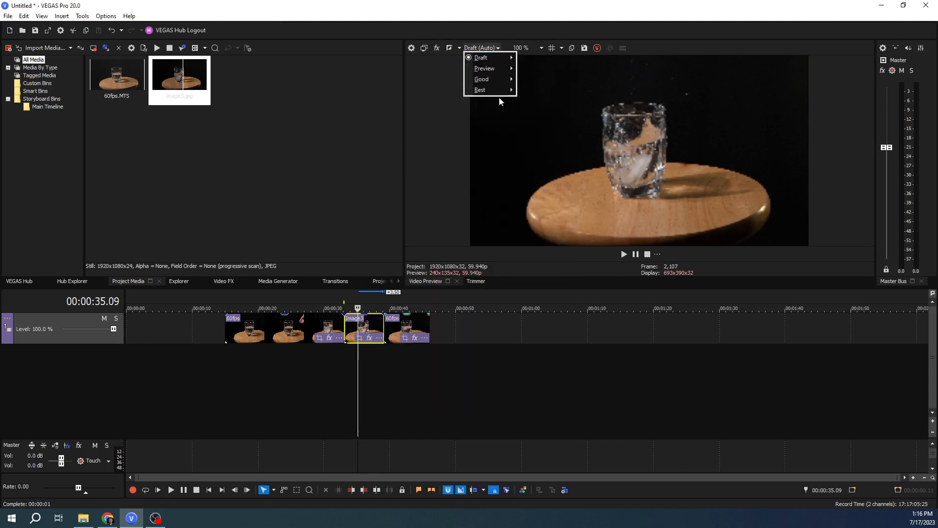
pyautogui.click(528, 90)
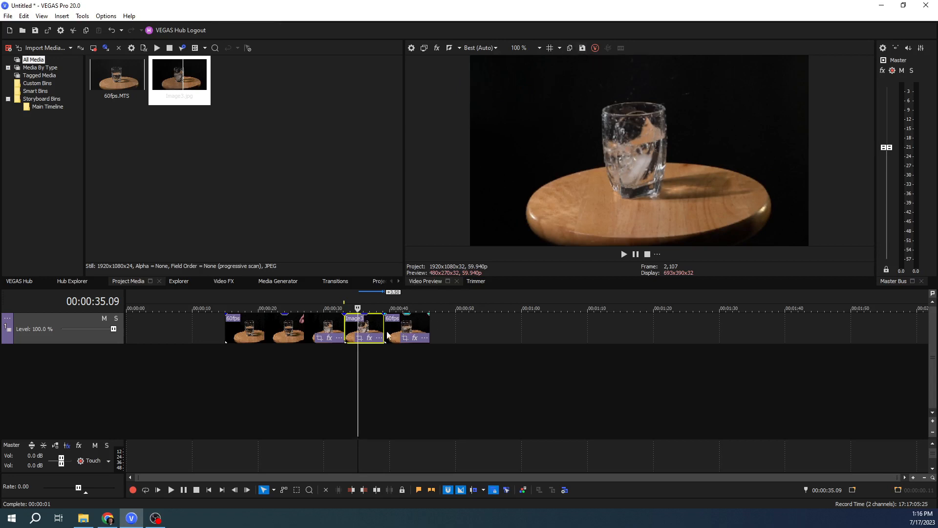
# Apply the Glint effect's Sparkle preset to the Image3 still on the timeline
pyautogui.click(218, 282)
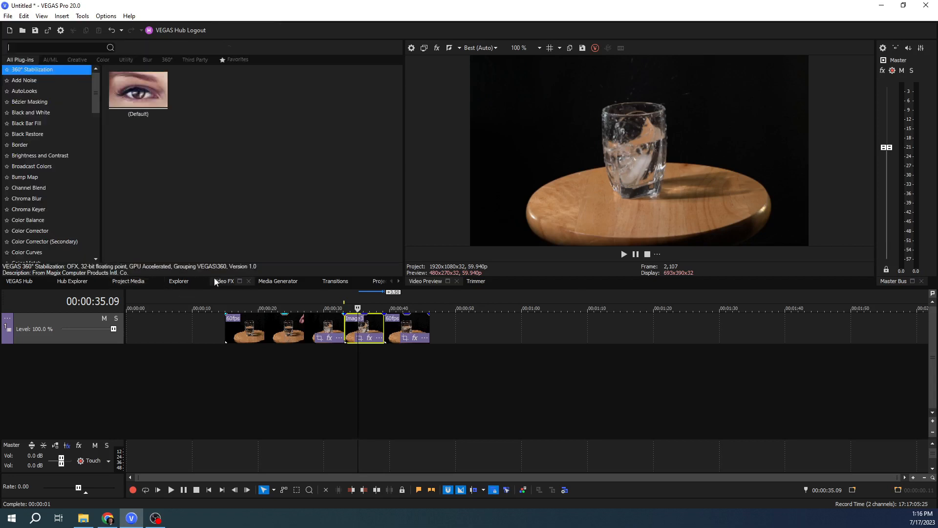
pyautogui.scroll(-4, 34, 152)
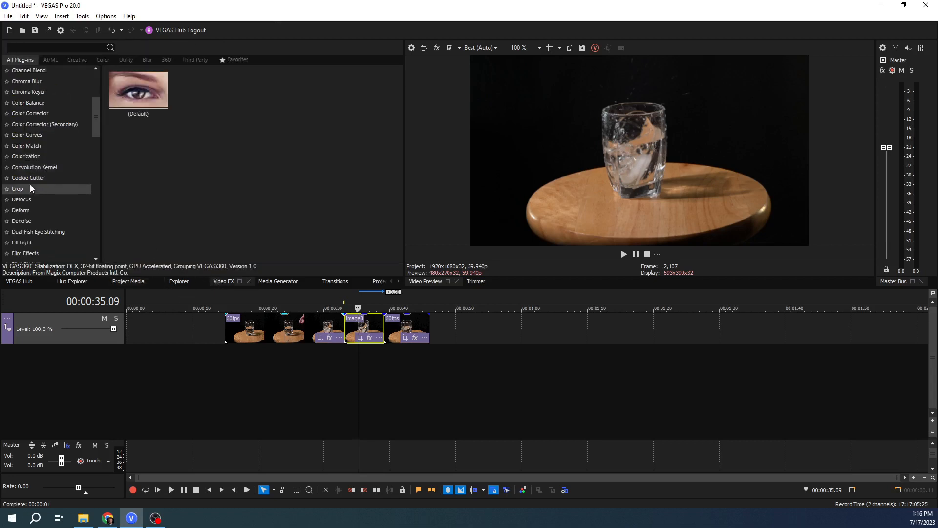
pyautogui.scroll(-4, 35, 215)
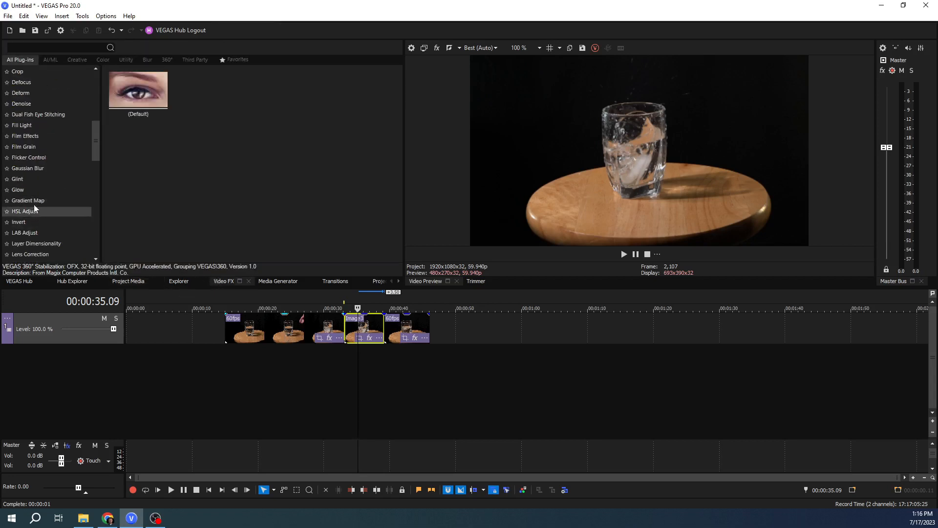
pyautogui.click(31, 179)
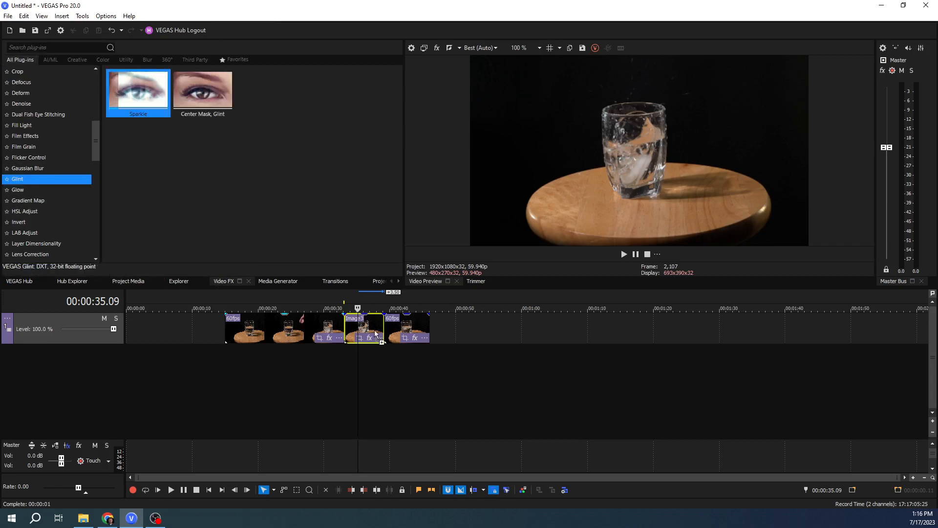
pyautogui.moveTo(138, 91); pyautogui.dragTo(368, 331)
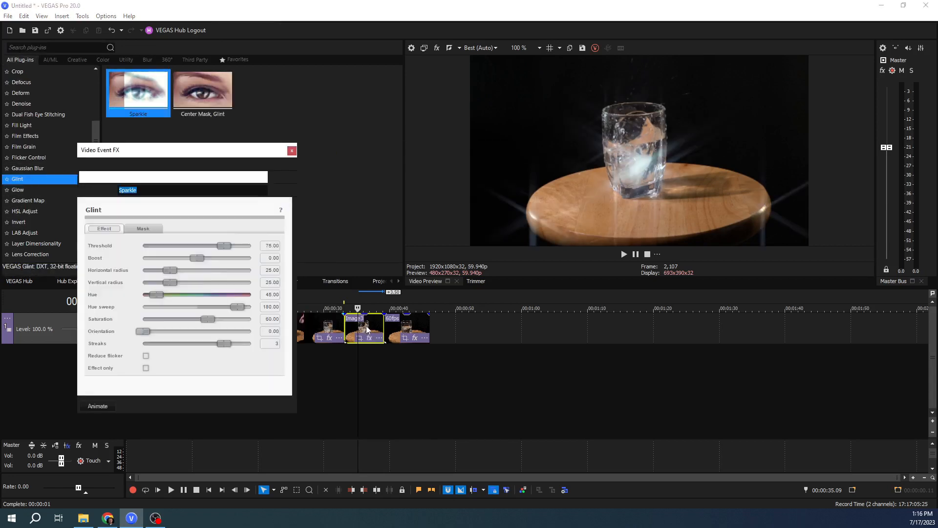
# Save a snapshot of the preview with the effect as Image4.jpg and close the effect settings
pyautogui.click(582, 48)
pyautogui.click(584, 304)
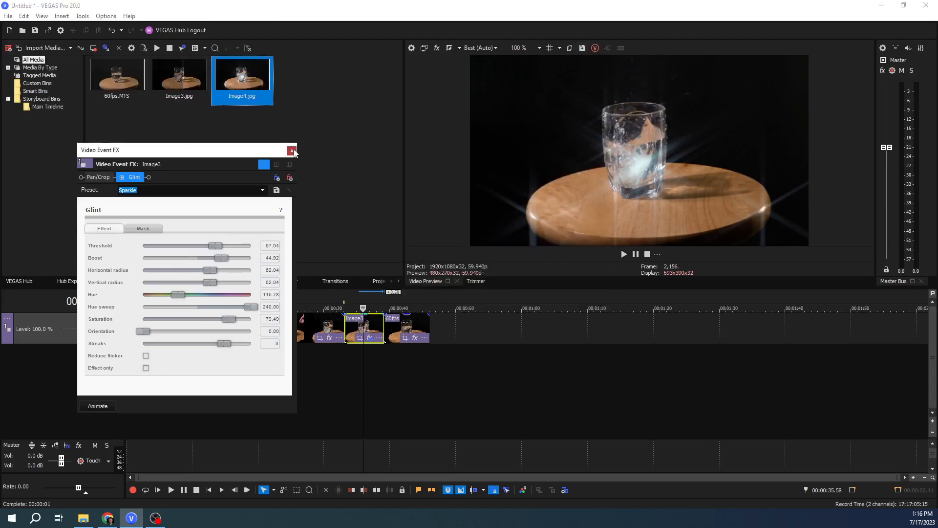
pyautogui.click(292, 150)
# Place Image4.jpg on the video track near the one-minute mark, check its frames, and delete it from the timeline
pyautogui.moveTo(253, 95); pyautogui.dragTo(525, 333)
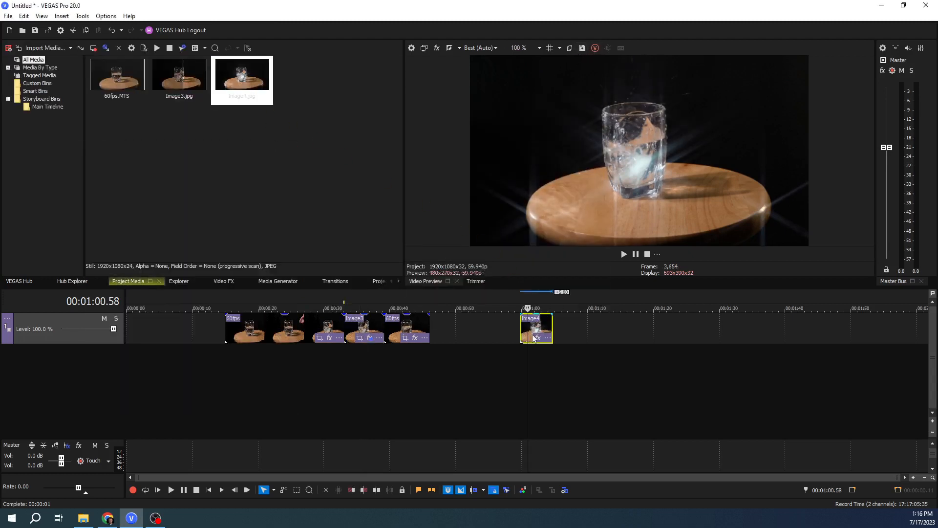
pyautogui.scroll(3, 532, 334)
pyautogui.click(521, 333)
pyautogui.click(543, 331)
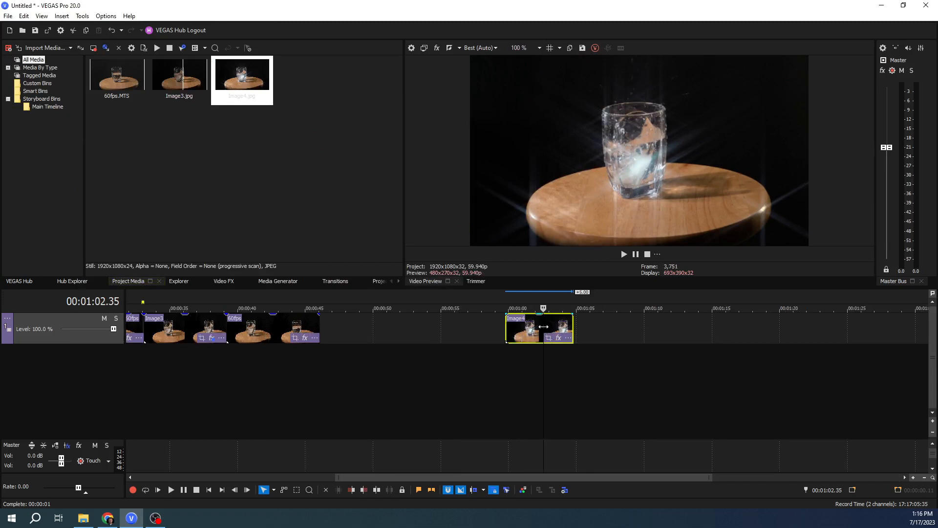
pyautogui.click(524, 330)
pyautogui.click(517, 335)
pyautogui.press('Delete')
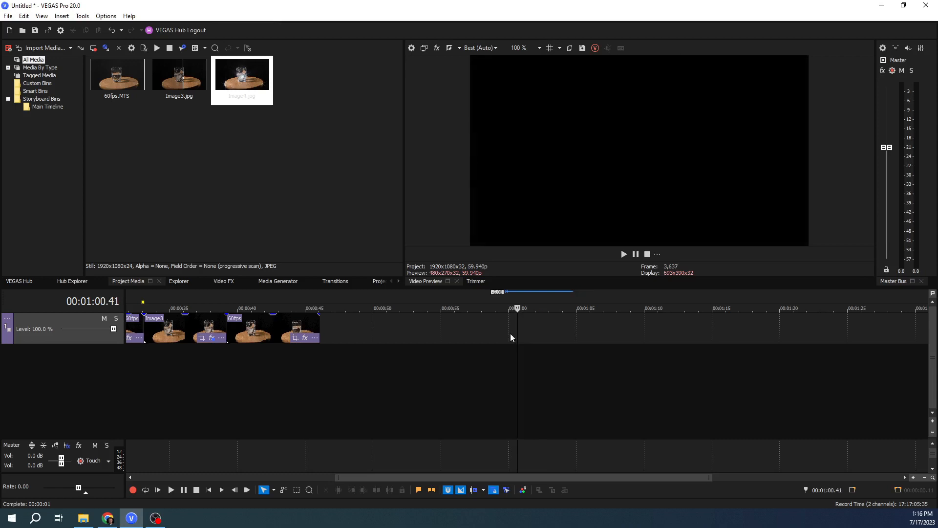
# Examine the video frames at different points of the second and first clip parts
pyautogui.click(301, 326)
pyautogui.press('Down')
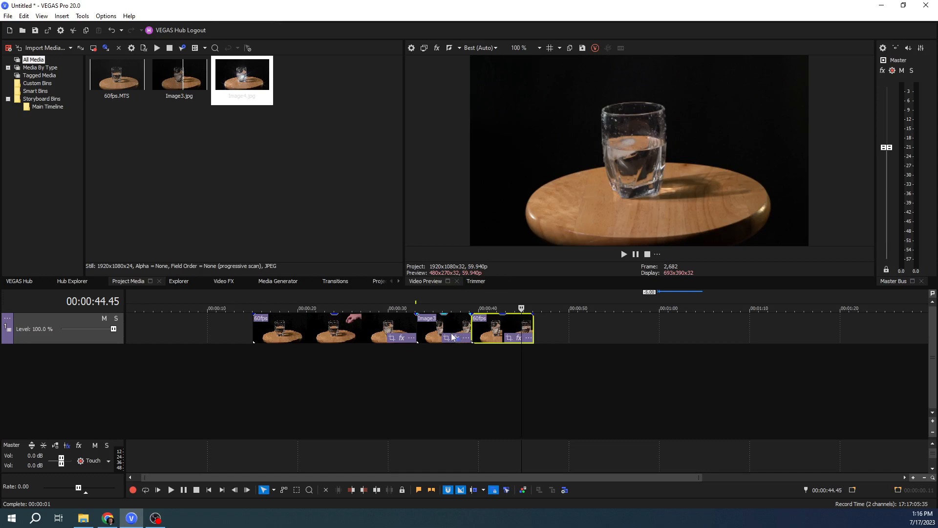
pyautogui.click(348, 325)
pyautogui.press('Up')
pyautogui.scroll(2, 426, 323)
pyautogui.click(529, 334)
pyautogui.click(475, 332)
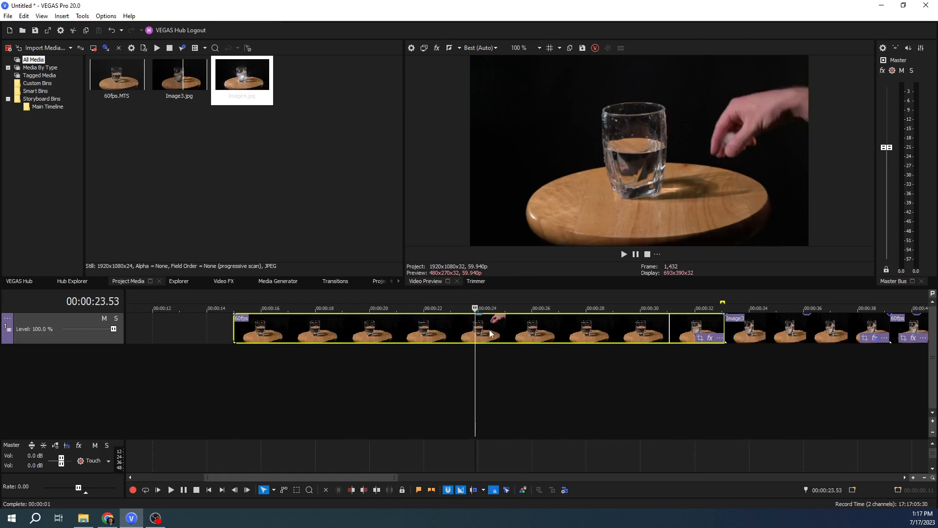
pyautogui.click(494, 332)
pyautogui.scroll(-3, 652, 328)
# View the media properties of Image3.jpg, including its file path, and close them
pyautogui.click(609, 334)
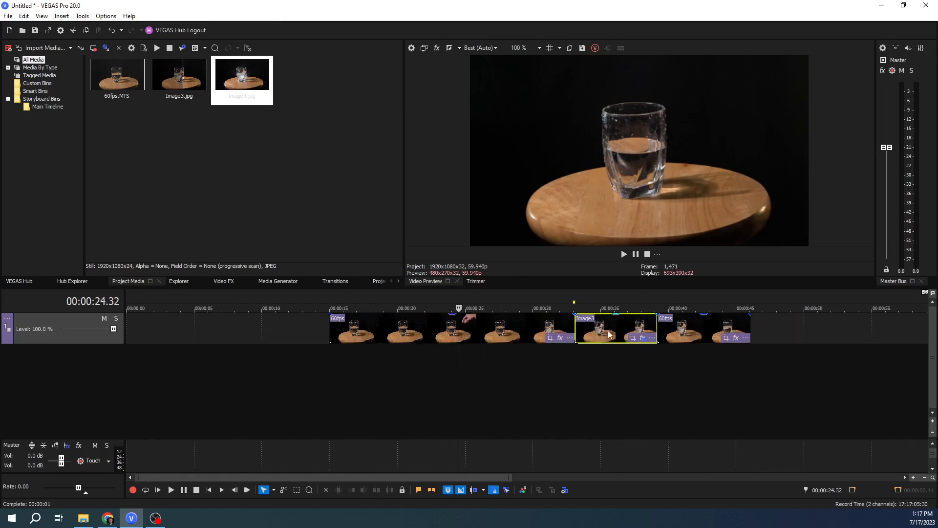
pyautogui.click(181, 93)
pyautogui.rightClick(181, 98)
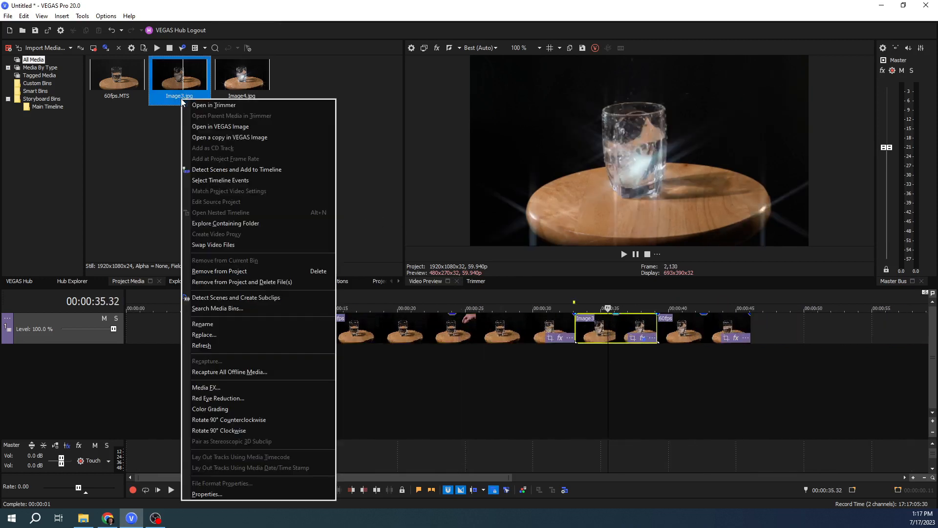
pyautogui.click(241, 492)
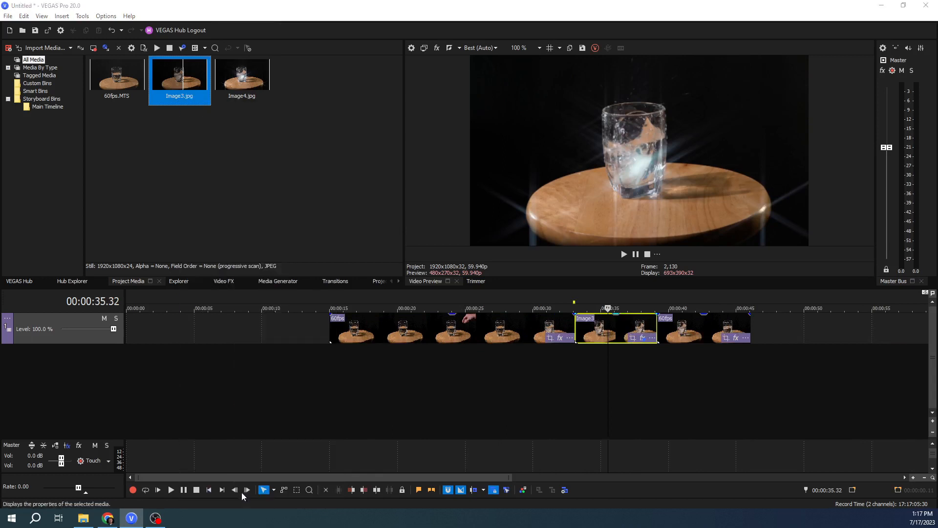
pyautogui.doubleClick(424, 101)
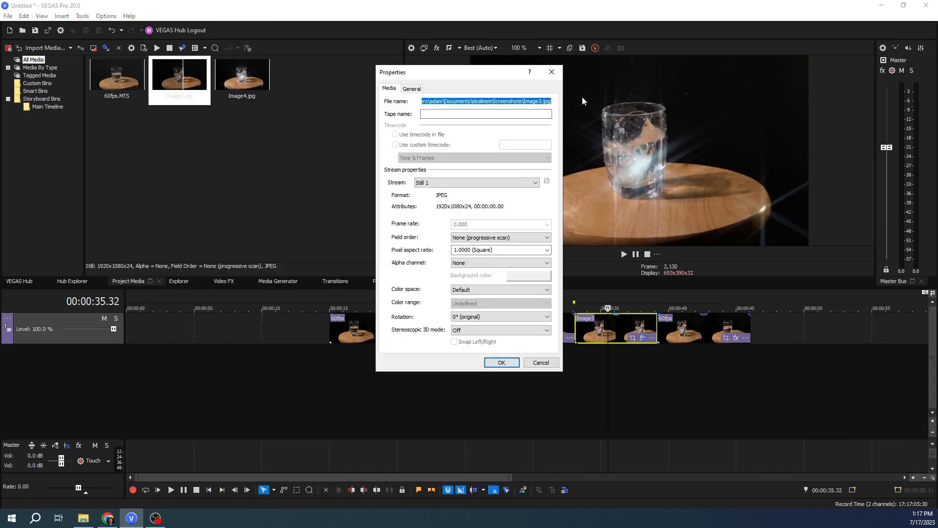
pyautogui.click(551, 73)
pyautogui.click(488, 332)
pyautogui.click(458, 333)
pyautogui.scroll(3, 458, 333)
pyautogui.scroll(1, 458, 332)
pyautogui.click(568, 334)
pyautogui.click(551, 335)
pyautogui.click(592, 332)
pyautogui.scroll(-2, 592, 334)
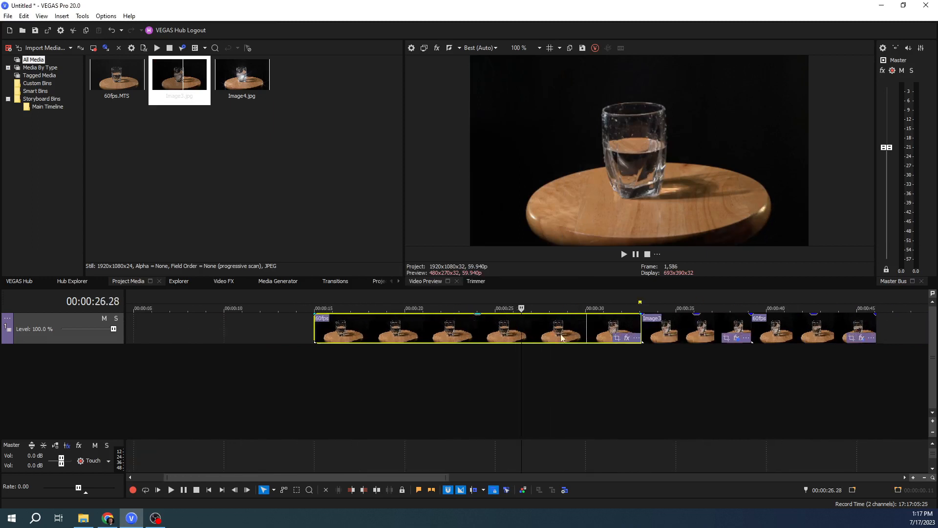
# Save a snapshot of the still image's frame at 00:00:36.00 as Image10.png in PNG format
pyautogui.click(695, 337)
pyautogui.click(596, 48)
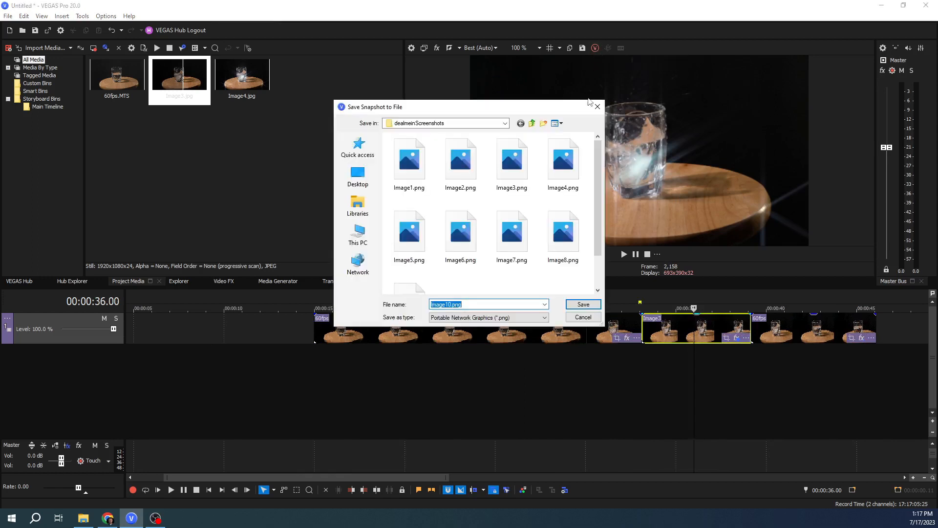
pyautogui.click(583, 304)
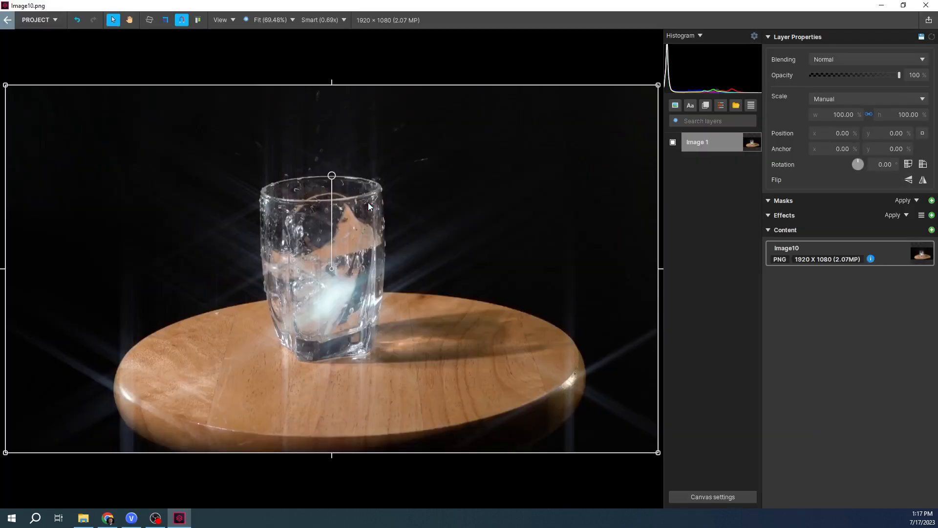
# Close the image editor showing Image10.png and return to VEGAS Pro
pyautogui.click(926, 6)
pyautogui.click(506, 260)
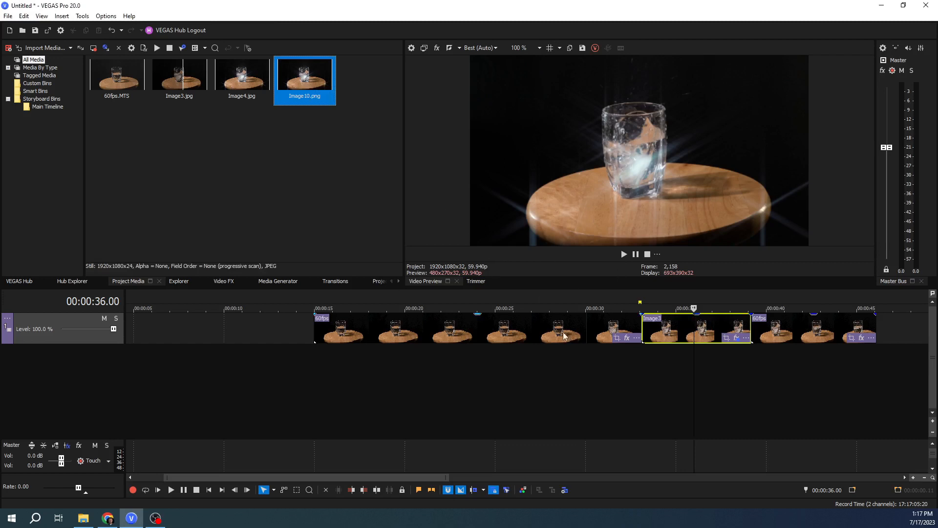
pyautogui.scroll(-2, 550, 328)
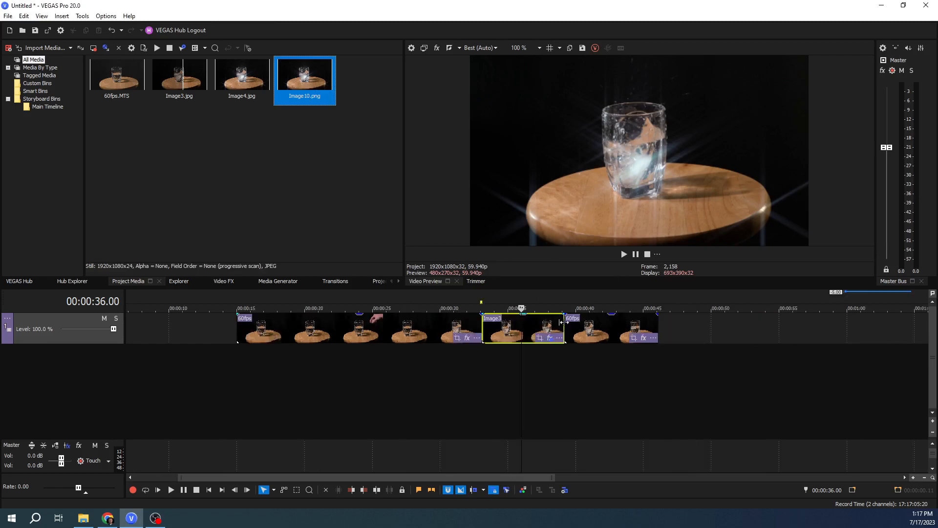
pyautogui.click(596, 330)
pyautogui.scroll(2, 566, 332)
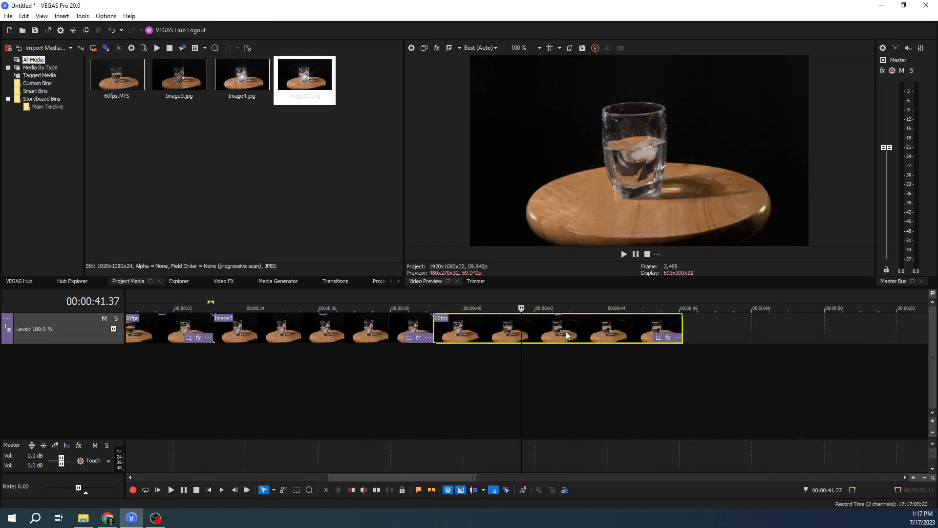
pyautogui.scroll(-1, 530, 330)
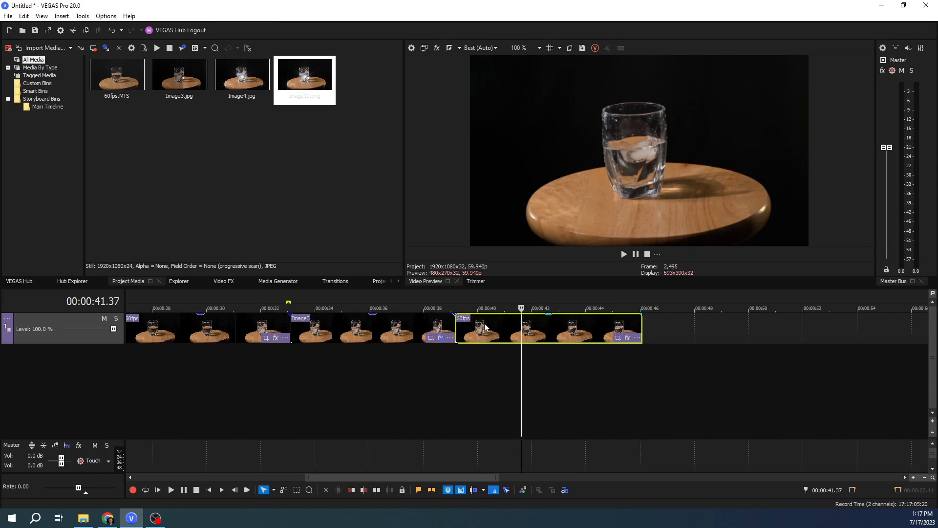
pyautogui.scroll(-5, 516, 339)
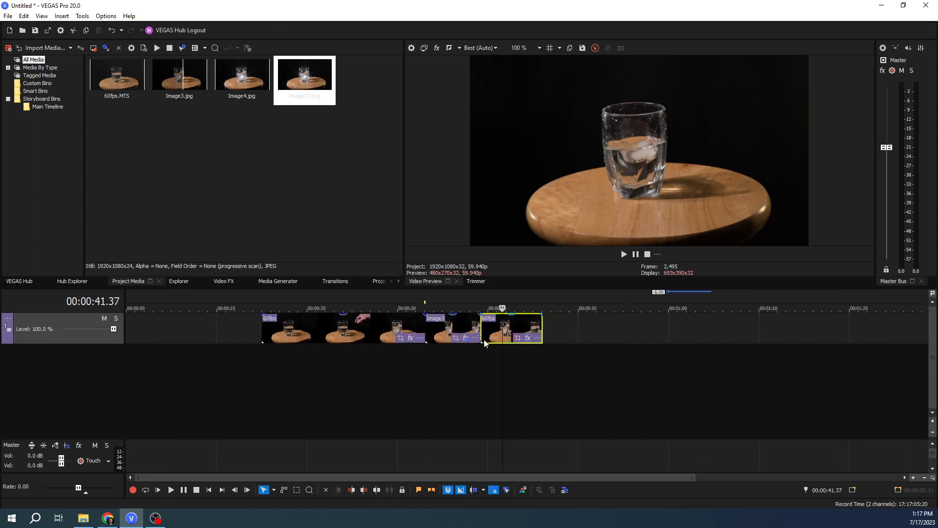
# Place 60fps.MTS on a new video track above the existing one from about 00:00:59, and delete its audio track
pyautogui.click(514, 331)
pyautogui.hotkey('ctrl', 'shift', 'q')
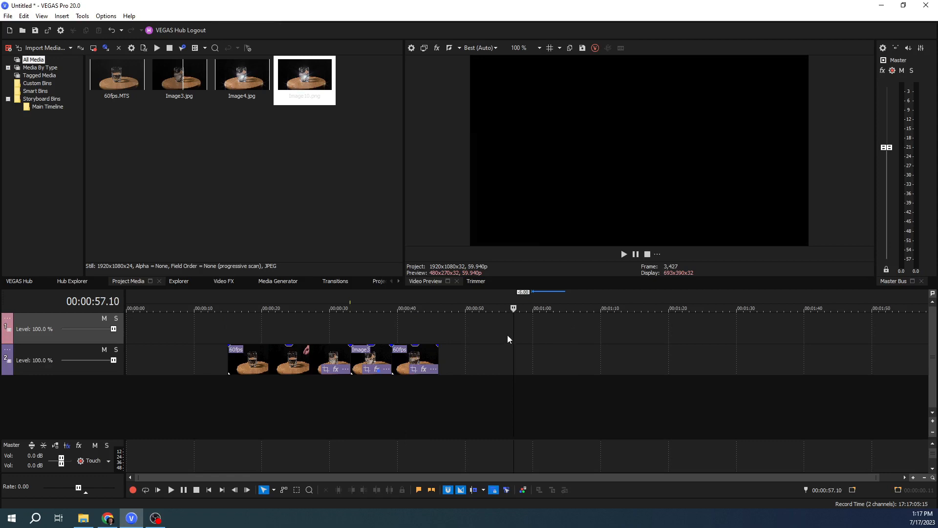
pyautogui.moveTo(115, 98); pyautogui.dragTo(533, 331)
pyautogui.click(85, 349)
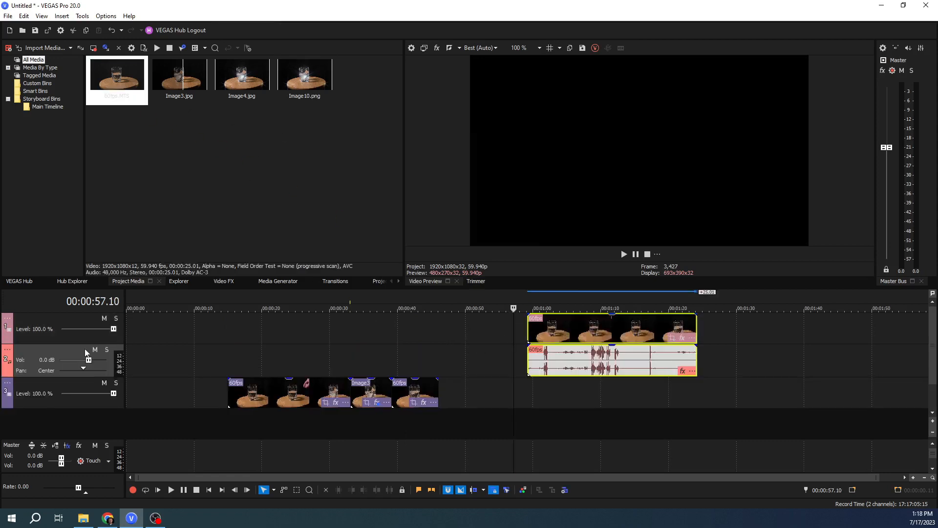
pyautogui.press('Delete')
# Apply a Freeze Frame at Cursor envelope to the upper 60fps clip at 00:01:11.26
pyautogui.click(541, 347)
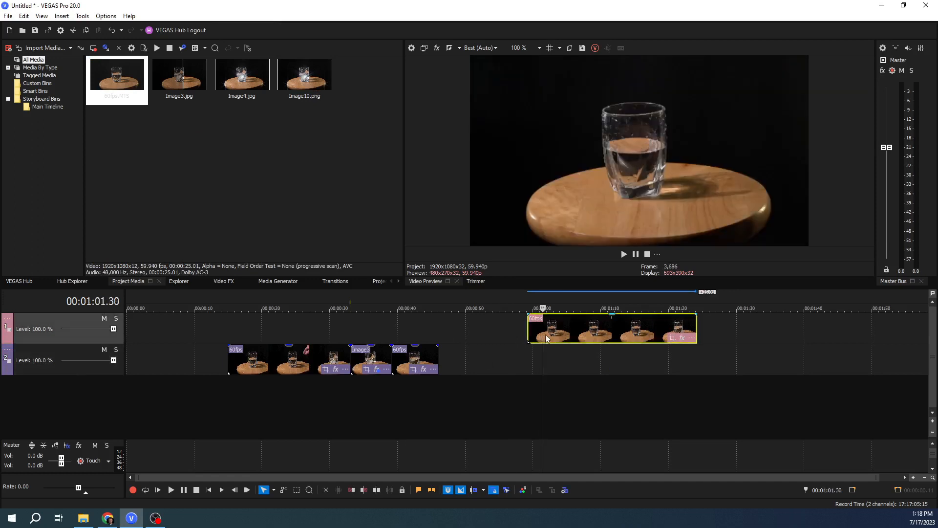
pyautogui.click(611, 329)
pyautogui.scroll(3, 635, 333)
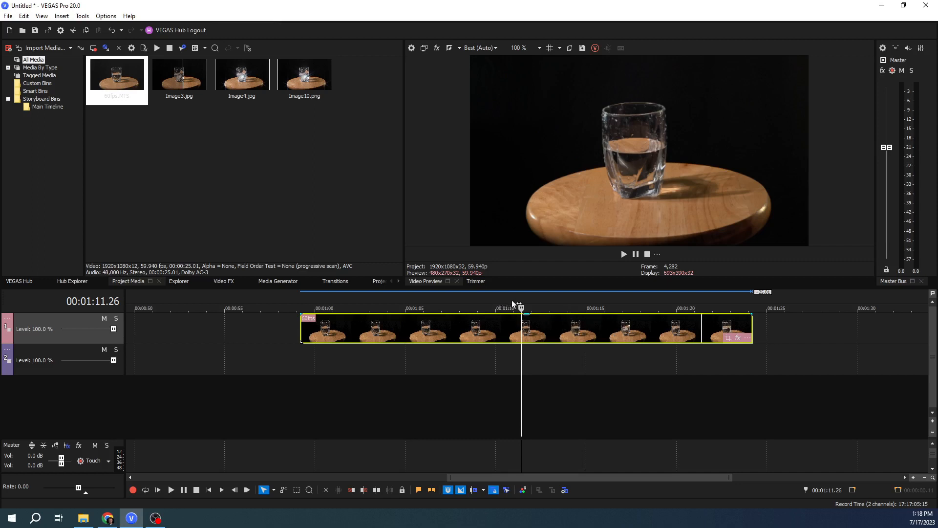
pyautogui.rightClick(398, 326)
pyautogui.moveTo(481, 432)
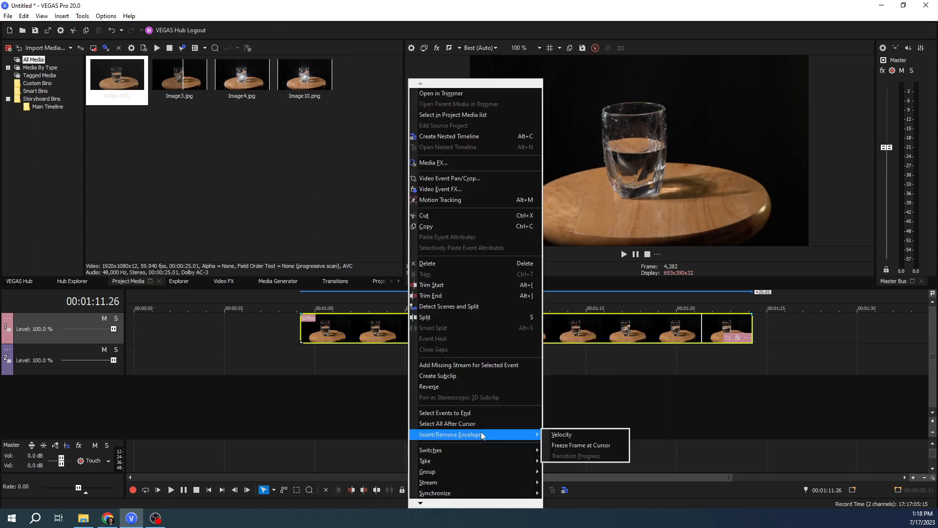
pyautogui.click(584, 445)
pyautogui.scroll(10, 518, 338)
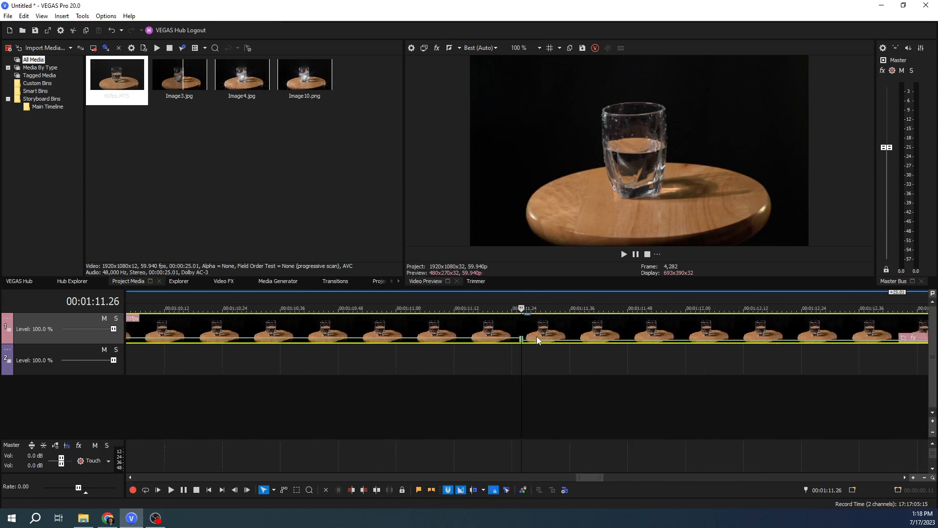
# Play the upper clip from about 00:01:09.49 to preview its motion leading into the freeze point
pyautogui.press('space')
pyautogui.scroll(-7, 503, 330)
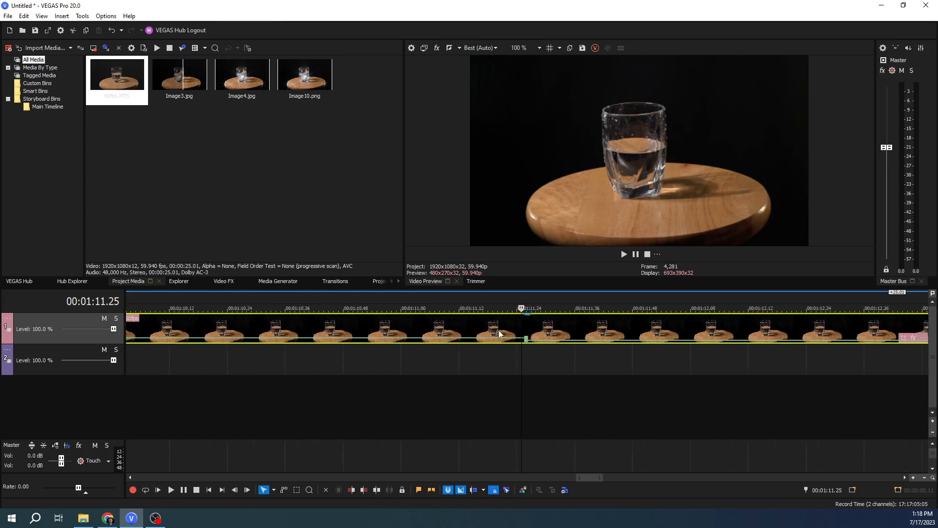
pyautogui.click(406, 330)
pyautogui.press('space')
pyautogui.scroll(-4, 467, 321)
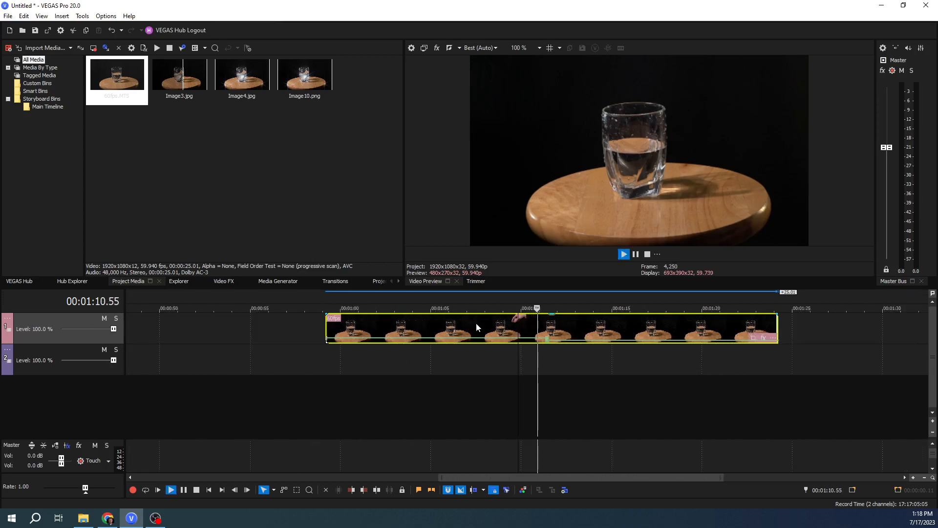
pyautogui.press('space')
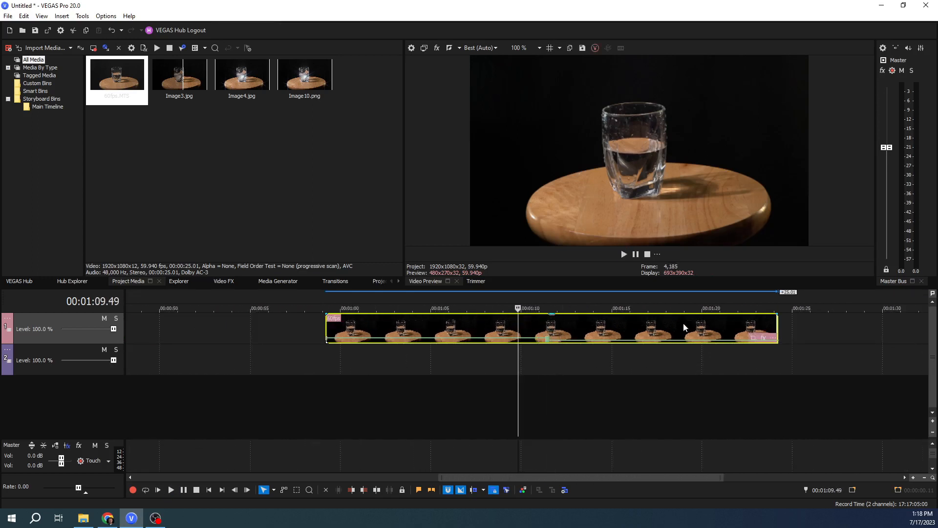
# Move the freeze point along the clip's velocity envelope, and undo that move together with the freeze frame
pyautogui.moveTo(547, 343)
pyautogui.moveTo(548, 341); pyautogui.dragTo(600, 343)
pyautogui.hotkey('ctrl', 'z')
pyautogui.hotkey('ctrl', 'z')
pyautogui.hotkey('ctrl', 'z')
# Apply a Freeze Frame at Cursor envelope to the upper clip at 00:01:17.31
pyautogui.click(648, 324)
pyautogui.click(675, 323)
pyautogui.click(700, 327)
pyautogui.click(712, 335)
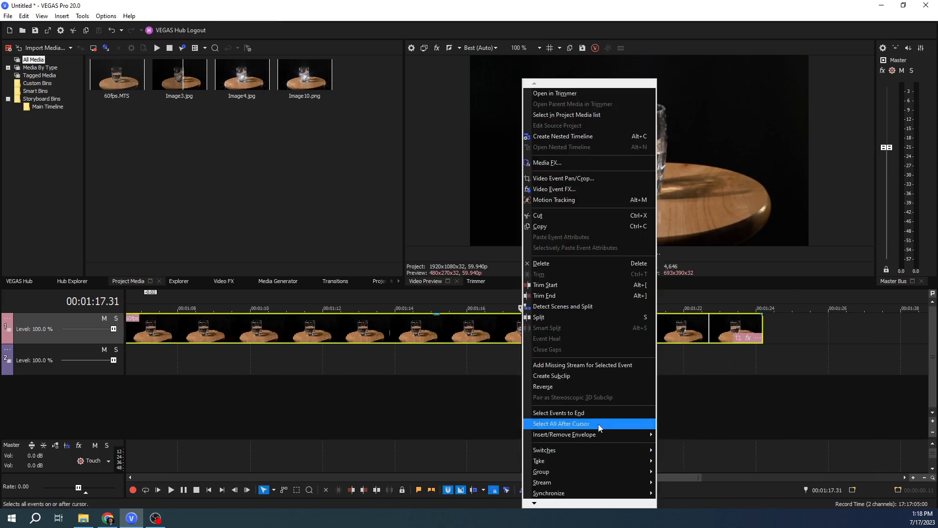
pyautogui.moveTo(617, 434)
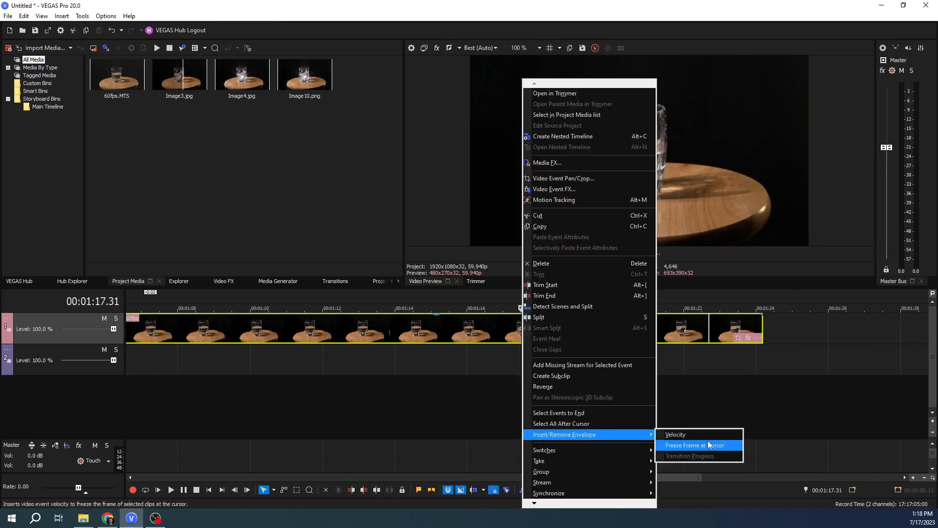
pyautogui.click(705, 446)
# Play the upper clip from 00:01:17.03 through the freeze point to check the frozen frame
pyautogui.click(505, 331)
pyautogui.scroll(4, 508, 333)
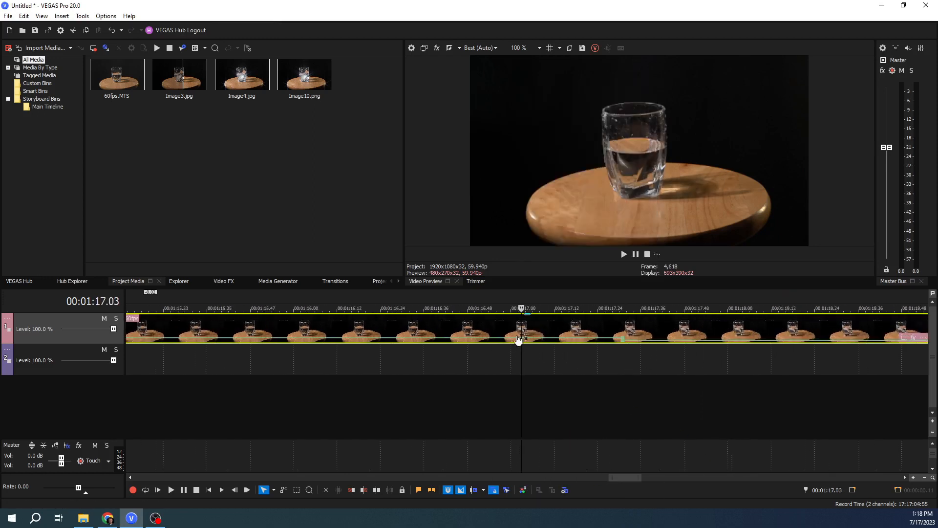
pyautogui.press('space')
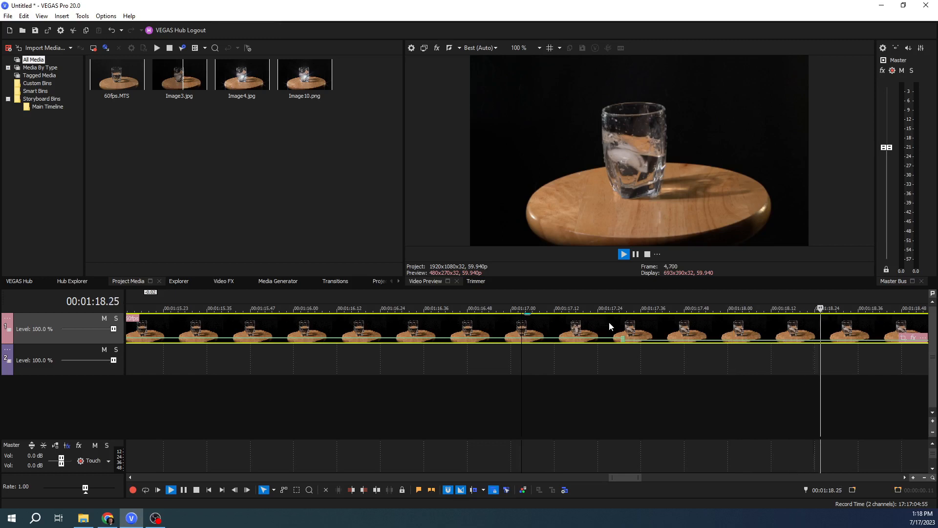
pyautogui.scroll(-5, 606, 327)
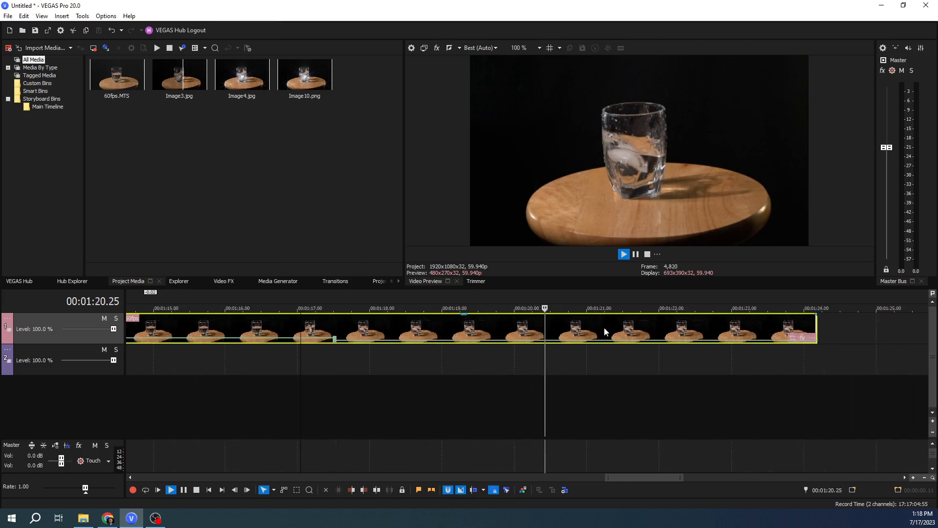
pyautogui.press('space')
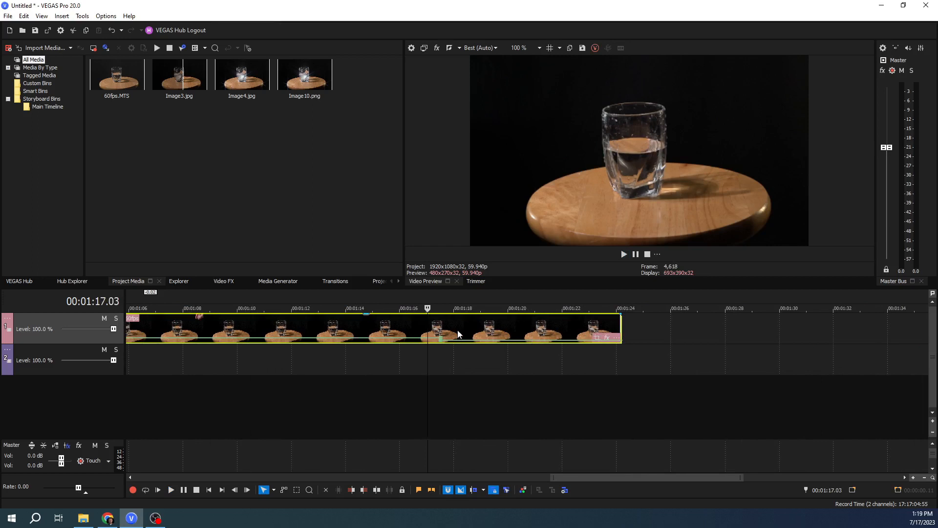
# Inspect the freeze point closely around 00:01:17.25, and undo the freeze frame on the upper clip
pyautogui.scroll(3, 449, 336)
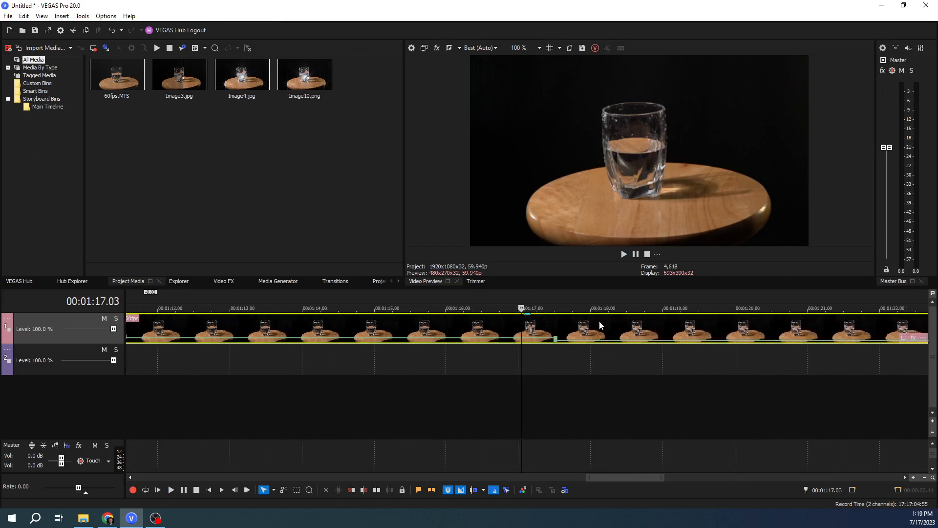
pyautogui.scroll(3, 572, 343)
pyautogui.click(575, 321)
pyautogui.scroll(3, 603, 346)
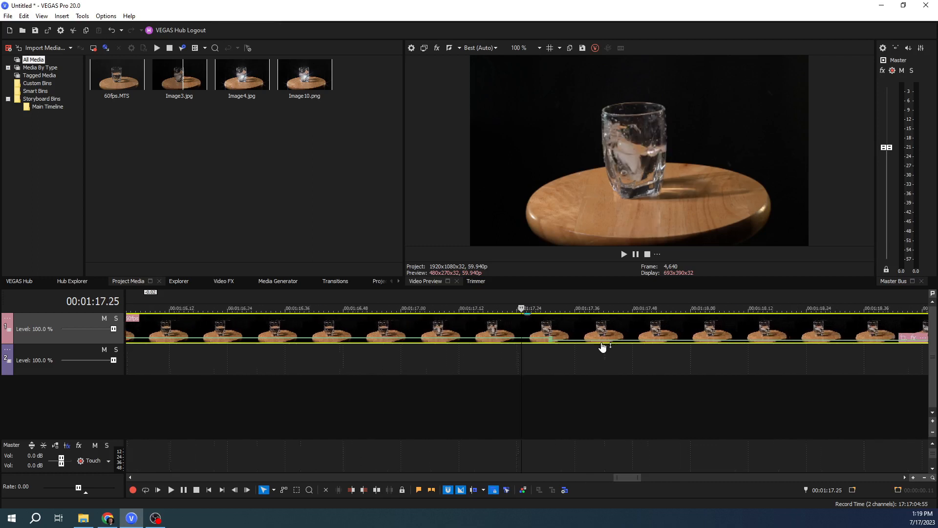
pyautogui.scroll(2, 603, 346)
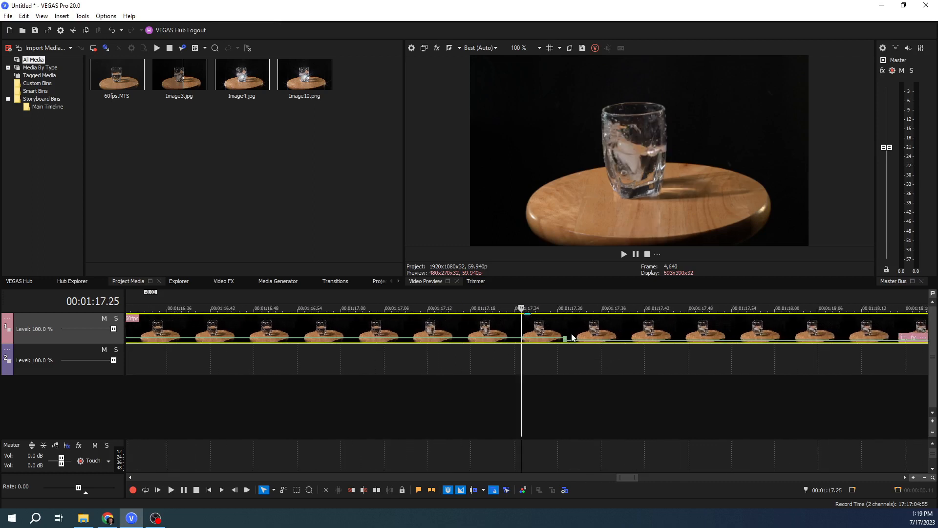
pyautogui.hotkey('ctrl', 'z')
# Insert a Velocity envelope on the upper 60fps clip
pyautogui.click(553, 329)
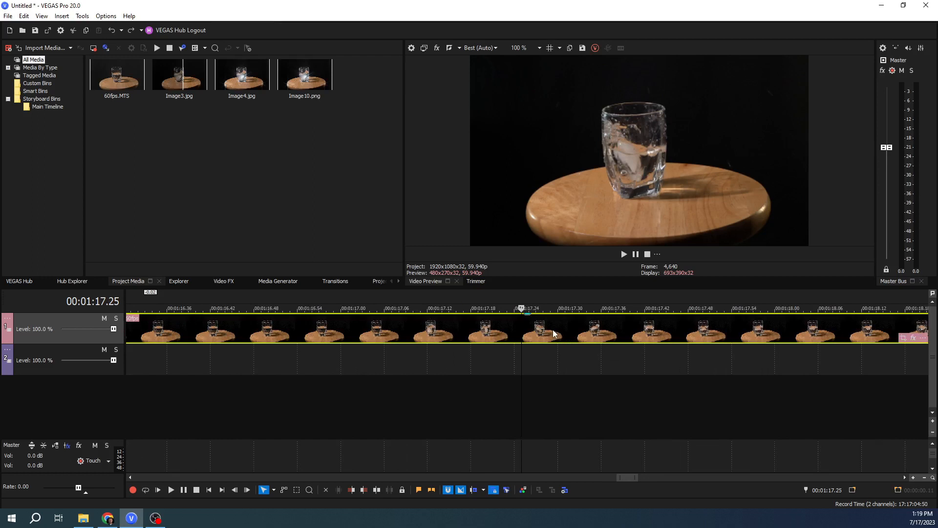
pyautogui.rightClick(556, 329)
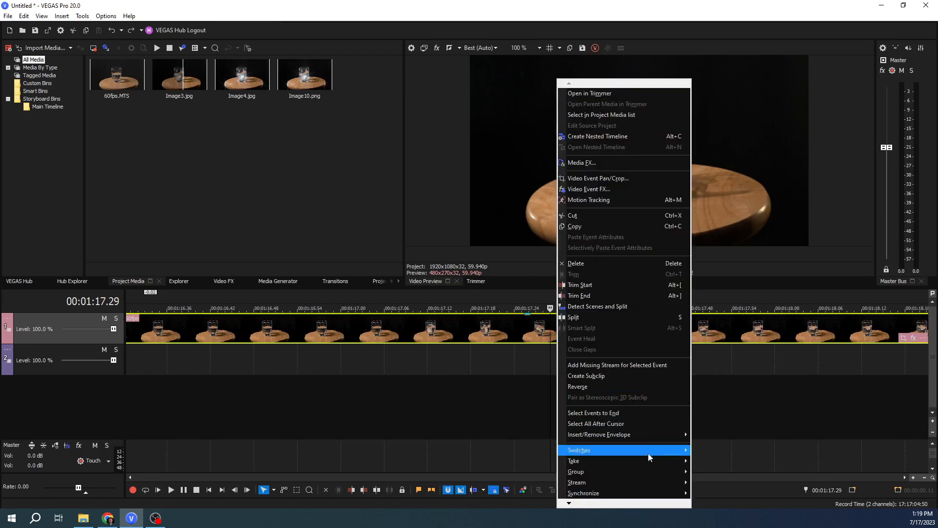
pyautogui.moveTo(654, 435)
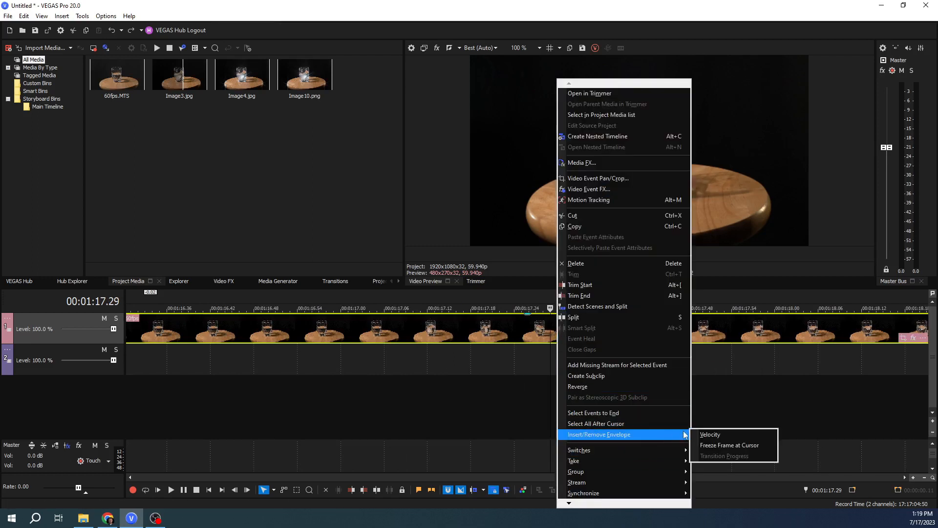
pyautogui.click(718, 433)
pyautogui.scroll(4, 582, 361)
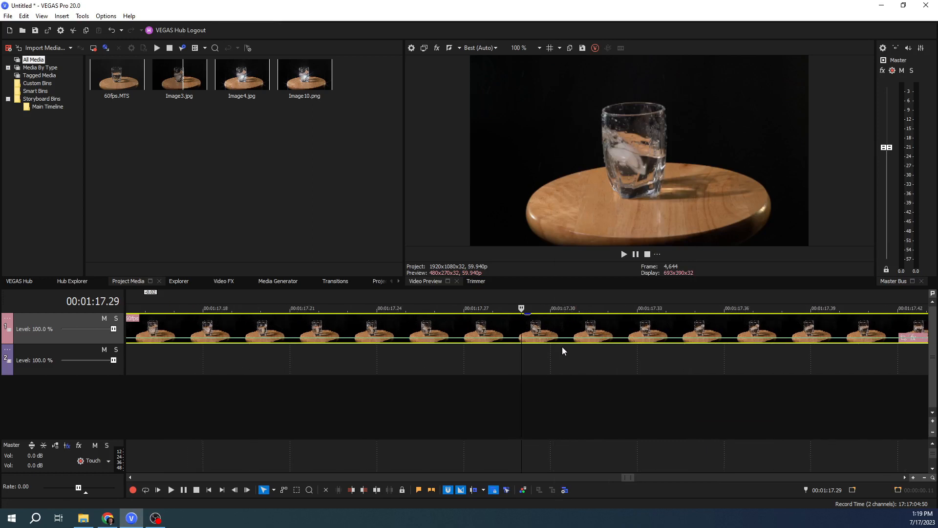
# Add velocity envelope points on the upper clip at 00:01:17.22 and 00:01:17.37
pyautogui.click(435, 337)
pyautogui.click(319, 337)
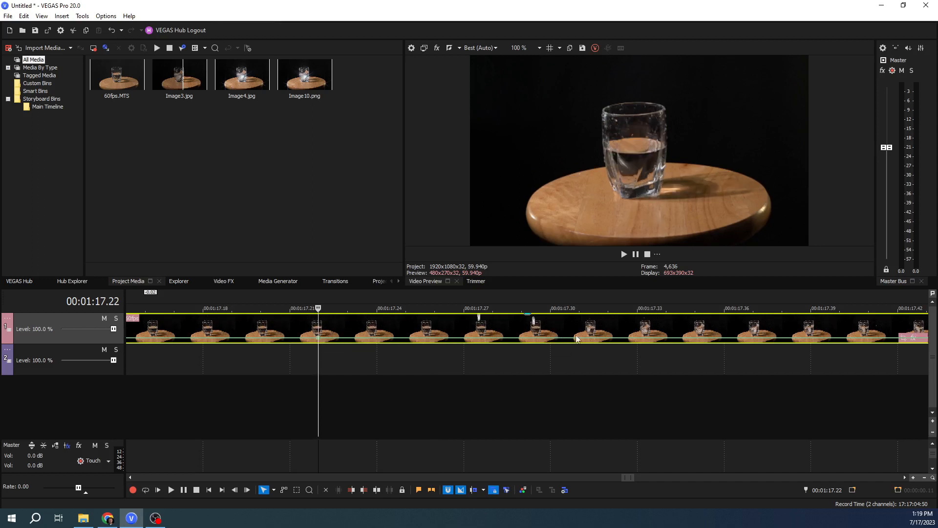
pyautogui.click(753, 341)
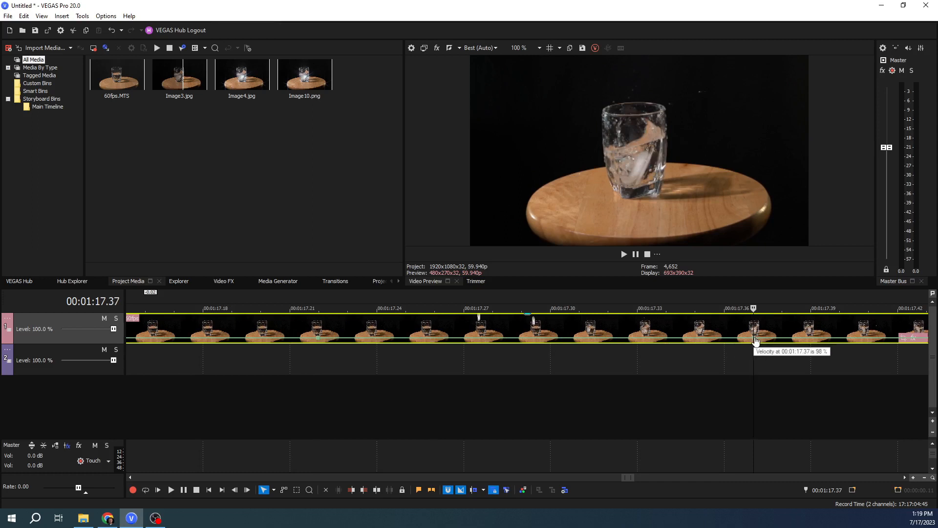
# Set the velocity point at 00:01:17.37 to 0% velocity
pyautogui.rightClick(755, 341)
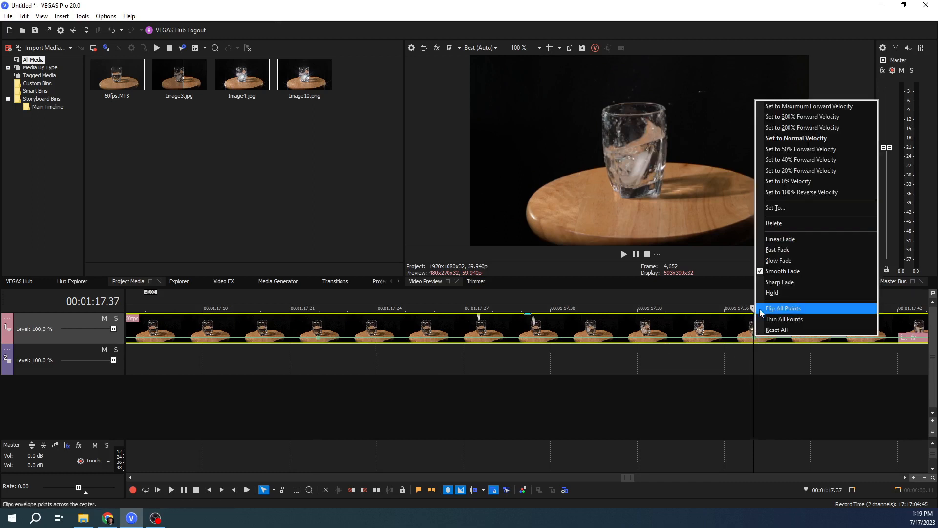
pyautogui.click(756, 341)
pyautogui.moveTo(755, 341); pyautogui.dragTo(755, 341)
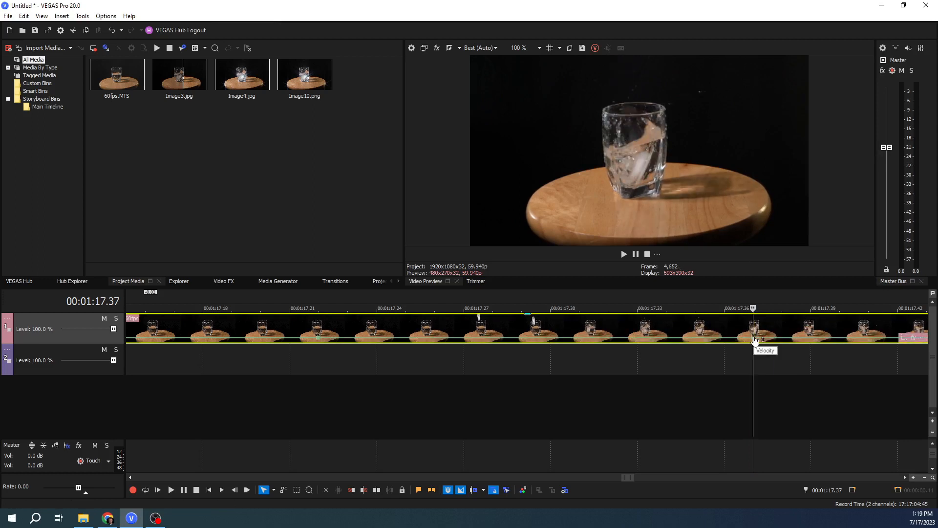
pyautogui.rightClick(755, 340)
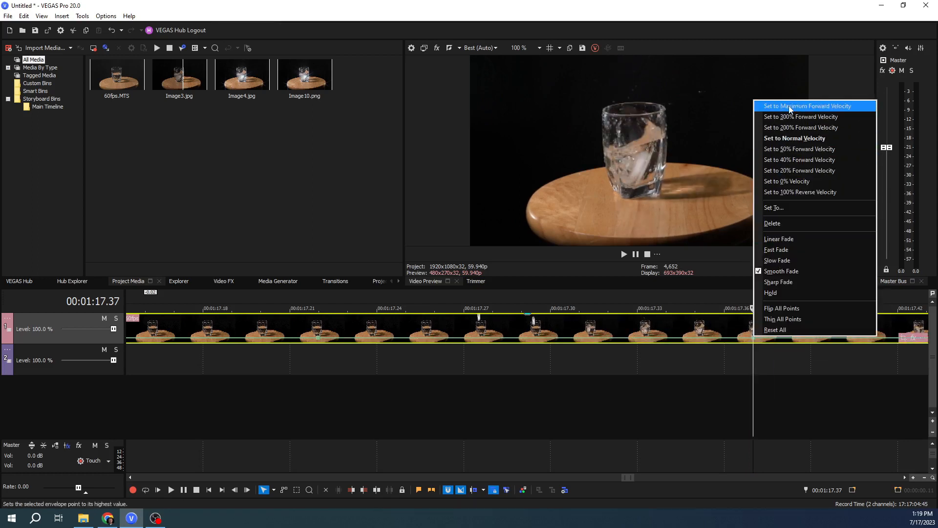
pyautogui.click(800, 184)
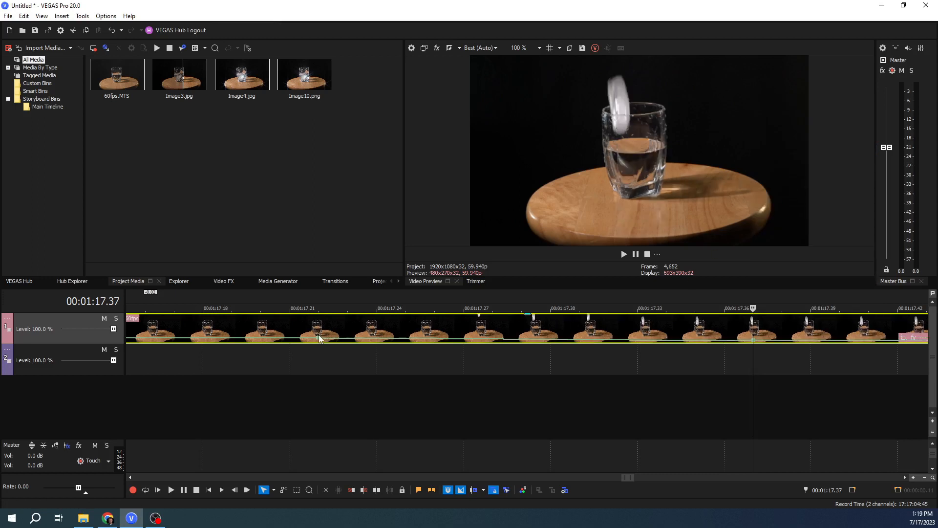
# Move the first velocity point to about 00:01:17.34 and set it to Normal Velocity
pyautogui.moveTo(319, 337); pyautogui.dragTo(657, 337)
pyautogui.rightClick(657, 337)
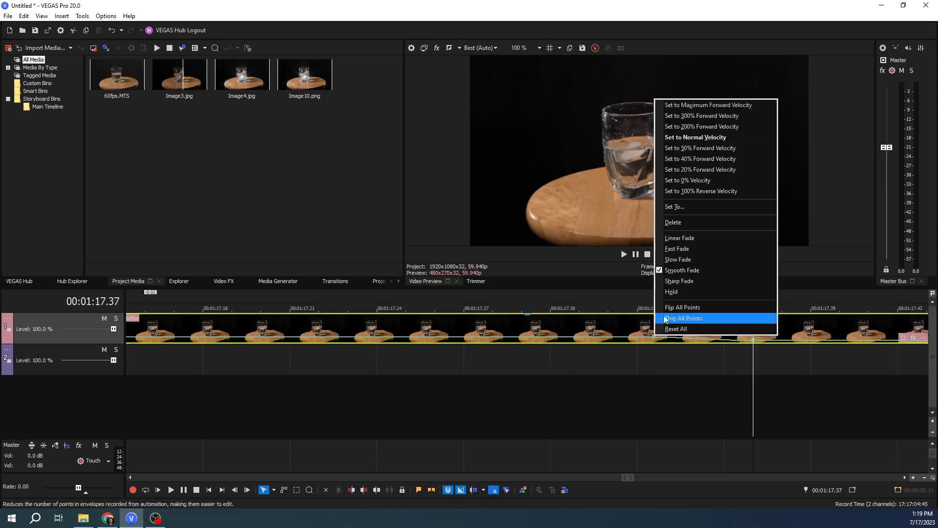
pyautogui.click(697, 137)
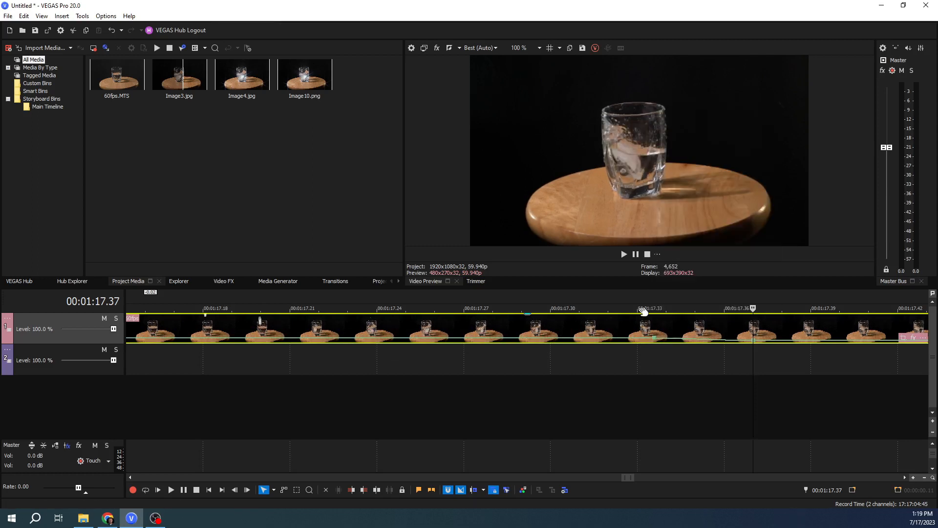
# Play the clip from about 00:01:17.33 to preview the slowdown into the freeze
pyautogui.click(638, 307)
pyautogui.press('space')
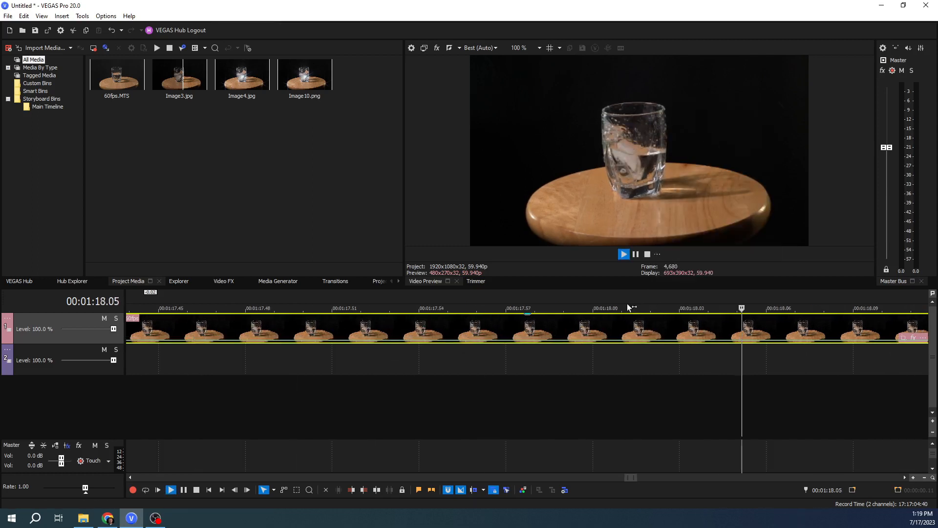
pyautogui.press('space')
# Spread the two velocity points to about 00:01:18.35 and 00:01:19.52, and play back the longer slowdown
pyautogui.scroll(-2, 597, 318)
pyautogui.moveTo(523, 339)
pyautogui.mouseDown()
pyautogui.moveTo(464, 342)
pyautogui.moveTo(537, 341)
pyautogui.moveTo(523, 341)
pyautogui.mouseUp()
pyautogui.scroll(-8, 464, 342)
pyautogui.press('space')
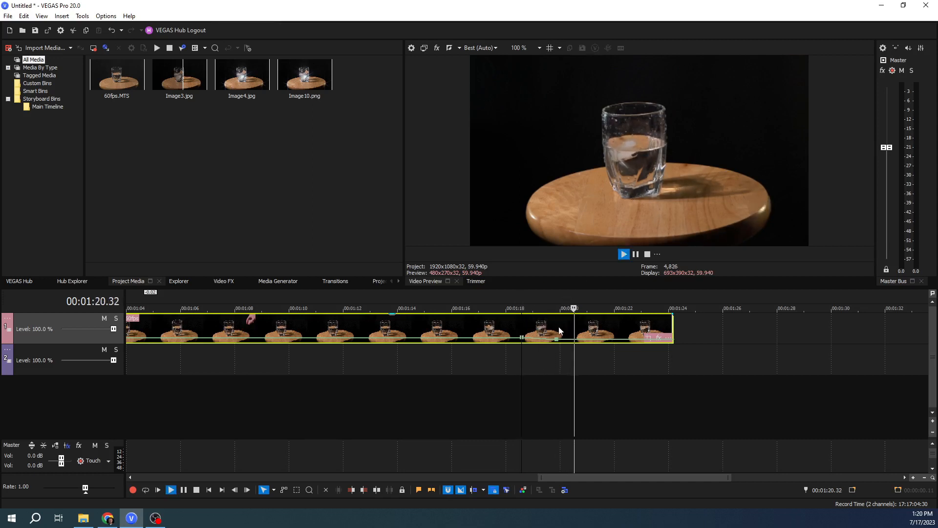
pyautogui.press('space')
# Set the velocity point at 00:01:19.52 to 0% velocity
pyautogui.rightClick(558, 340)
pyautogui.press('Escape')
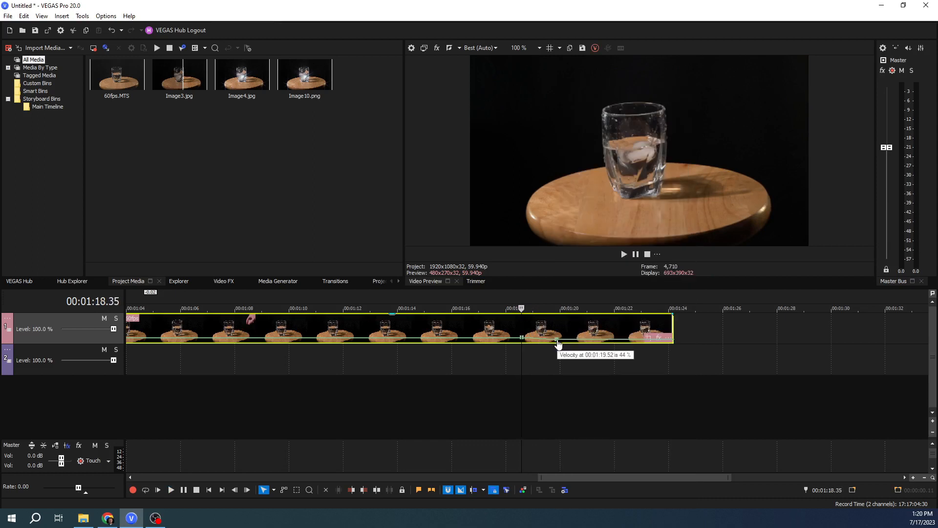
pyautogui.click(557, 340)
pyautogui.rightClick(556, 341)
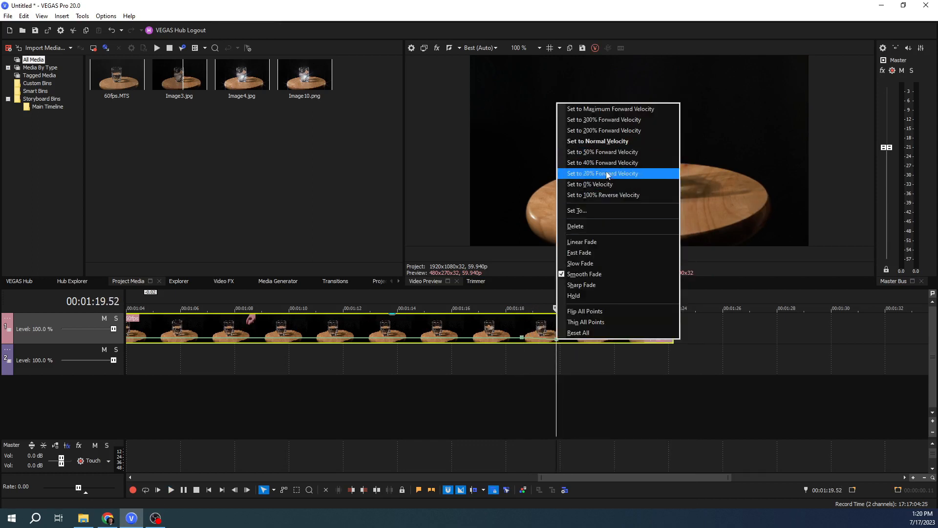
pyautogui.click(606, 184)
# Play the clip from about 00:01:18.12 to preview the velocity ramp down into the freeze
pyautogui.rightClick(522, 340)
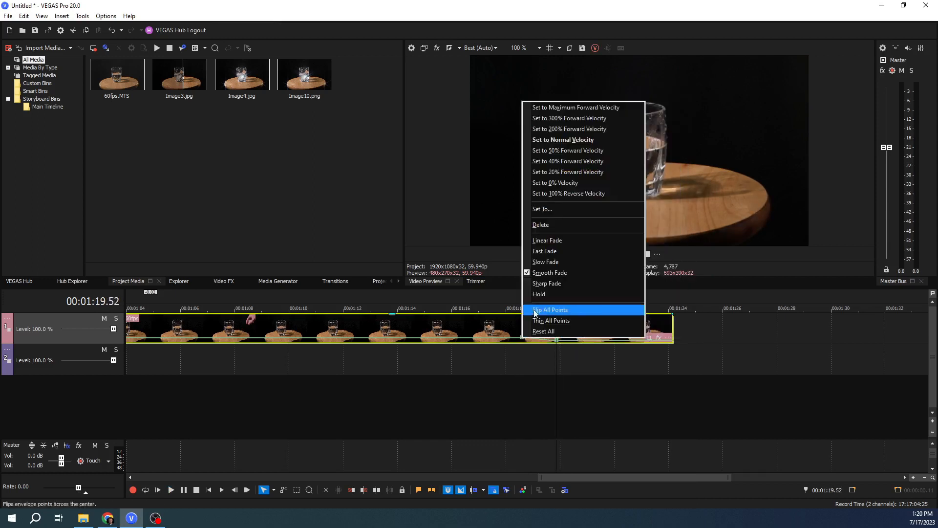
pyautogui.click(557, 157)
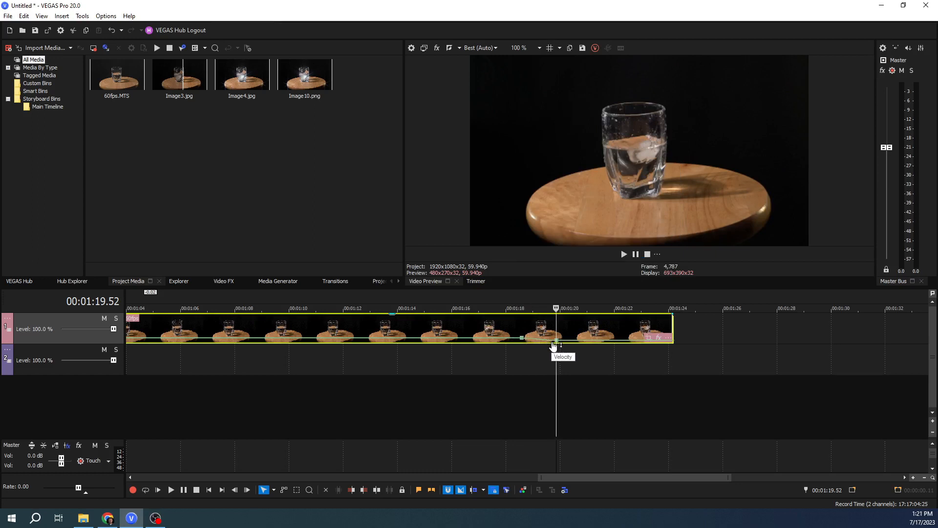
pyautogui.click(511, 308)
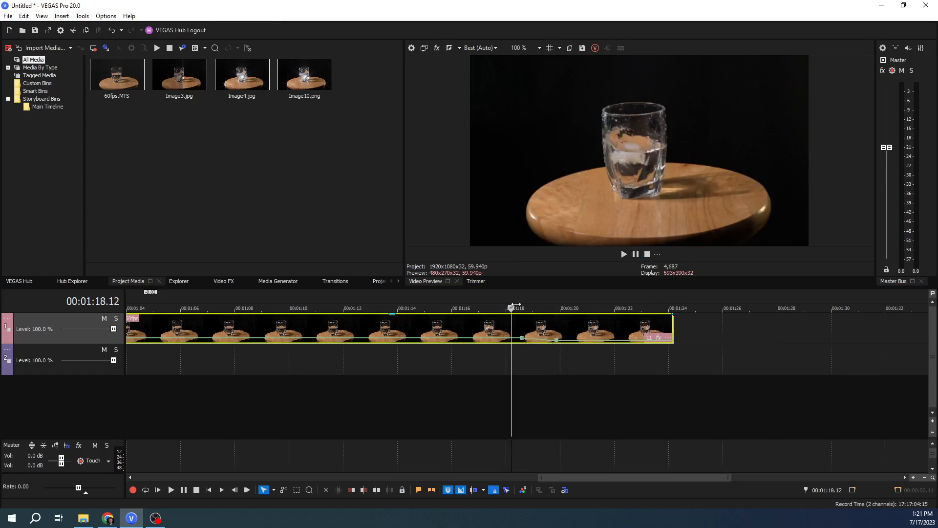
pyautogui.press('space')
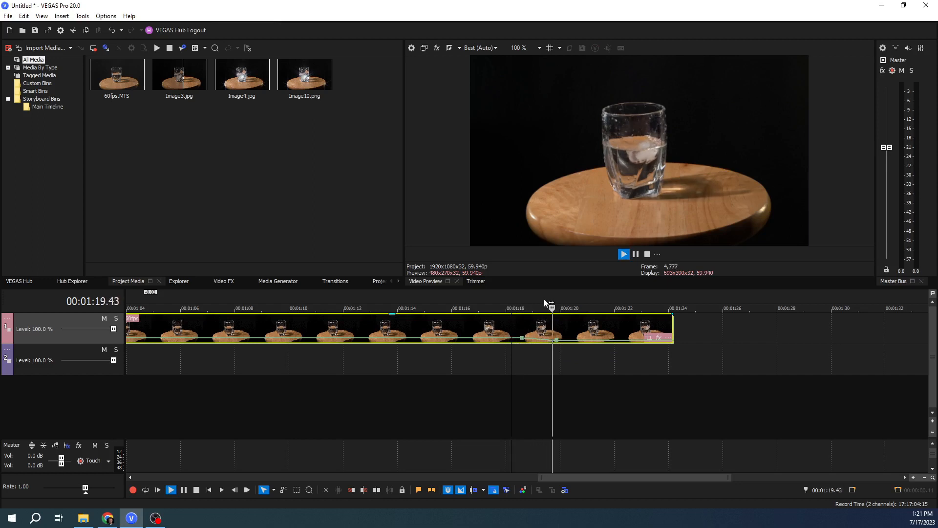
pyautogui.click(639, 255)
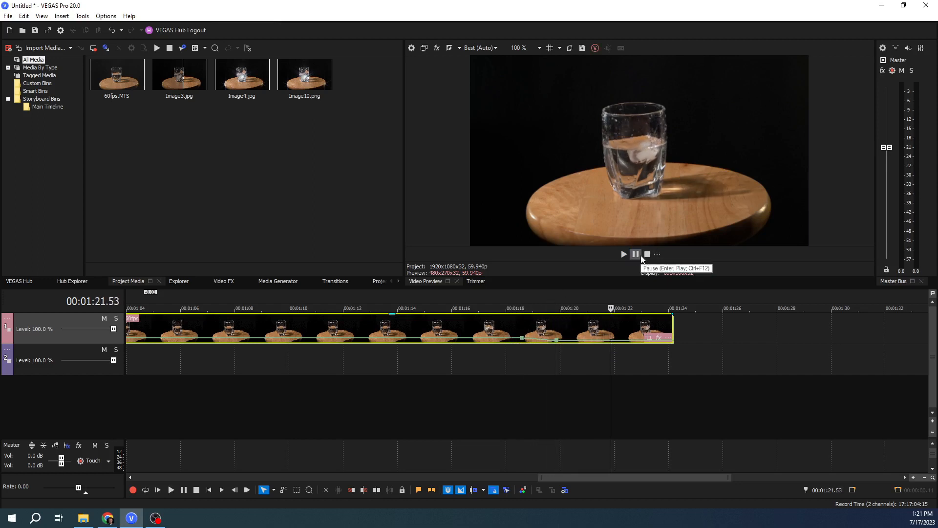
# Add velocity points at about 00:01:21 and 00:01:22.39, and set the second one to Normal Velocity
pyautogui.moveTo(592, 344); pyautogui.dragTo(634, 344)
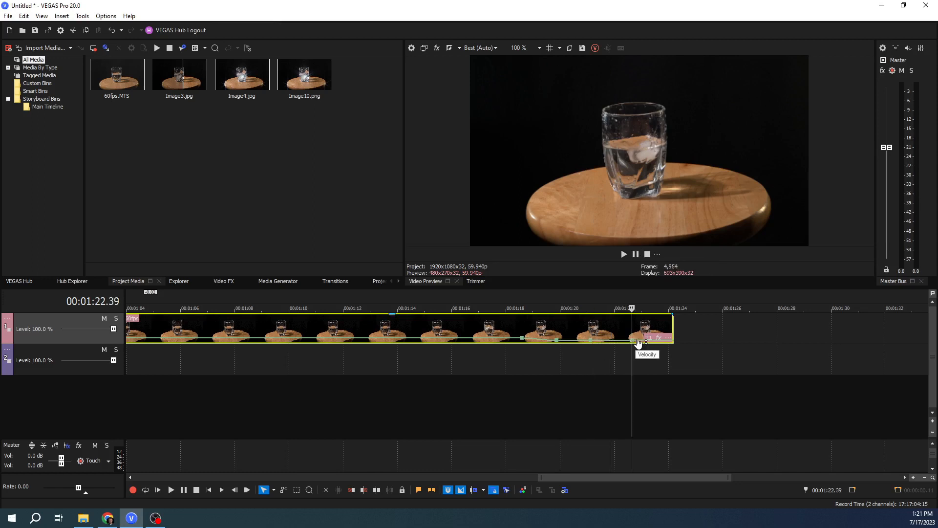
pyautogui.rightClick(633, 341)
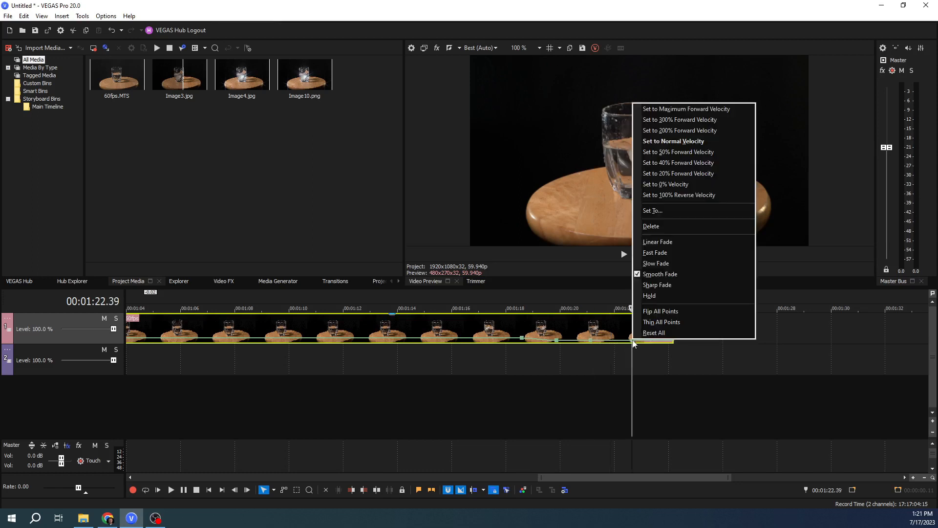
pyautogui.click(667, 141)
# Play the clip from just before 00:01:21 to preview the freeze ramping back up to normal speed
pyautogui.click(582, 305)
pyautogui.press('space')
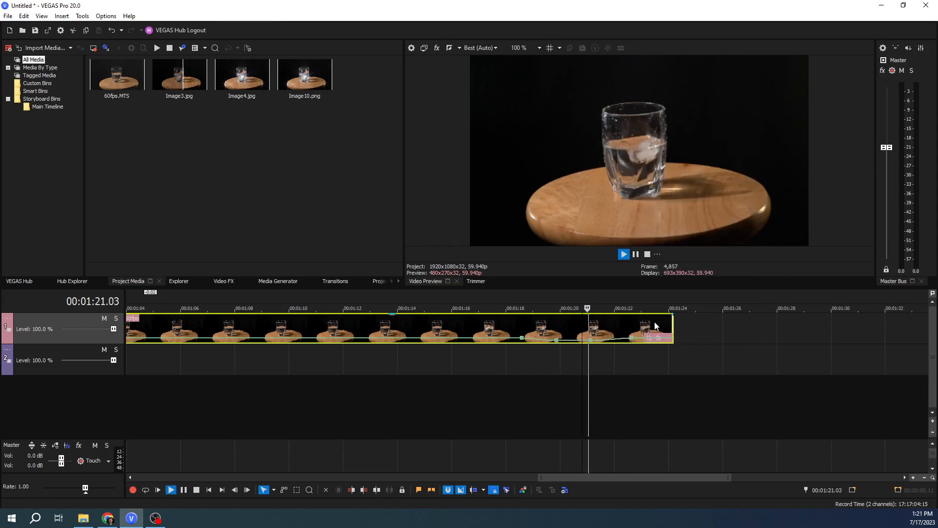
pyautogui.click(636, 255)
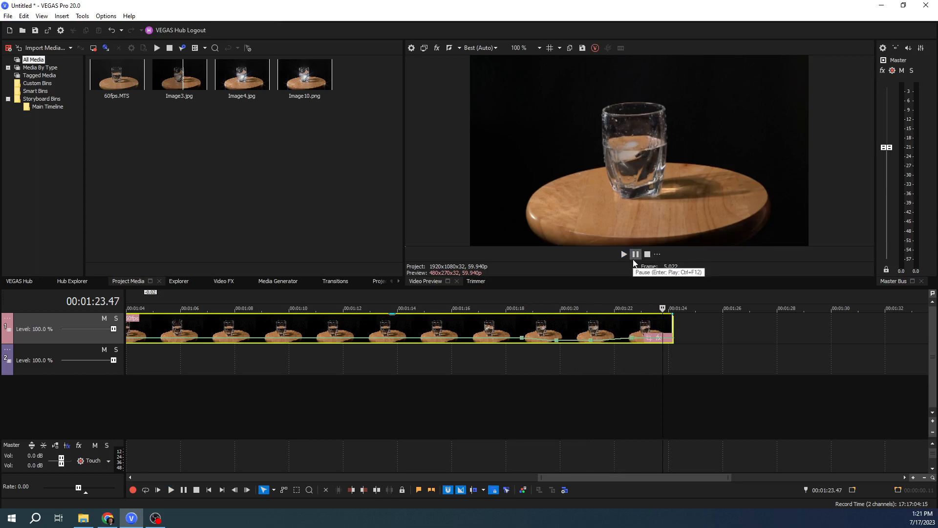